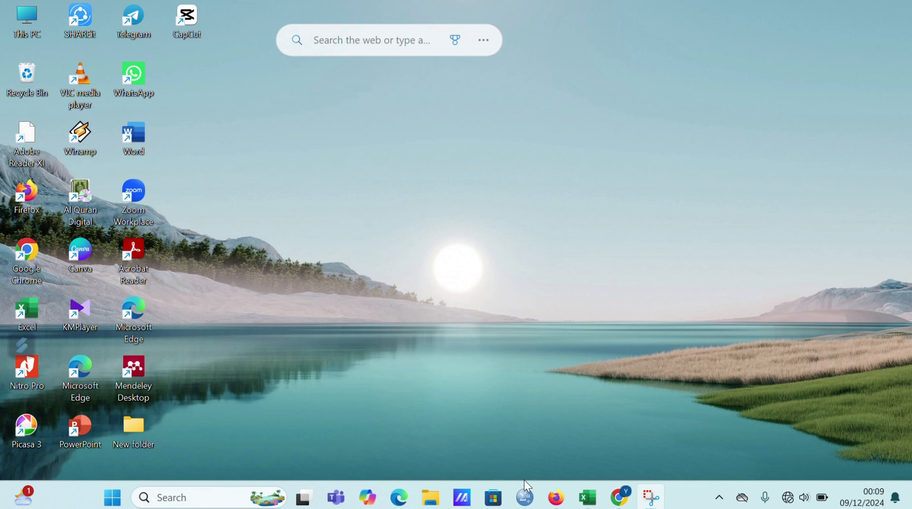
Open IBM SPSS Statistics and create a new empty dataset.
{"action": "left_click", "coordinate": [526, 497]}
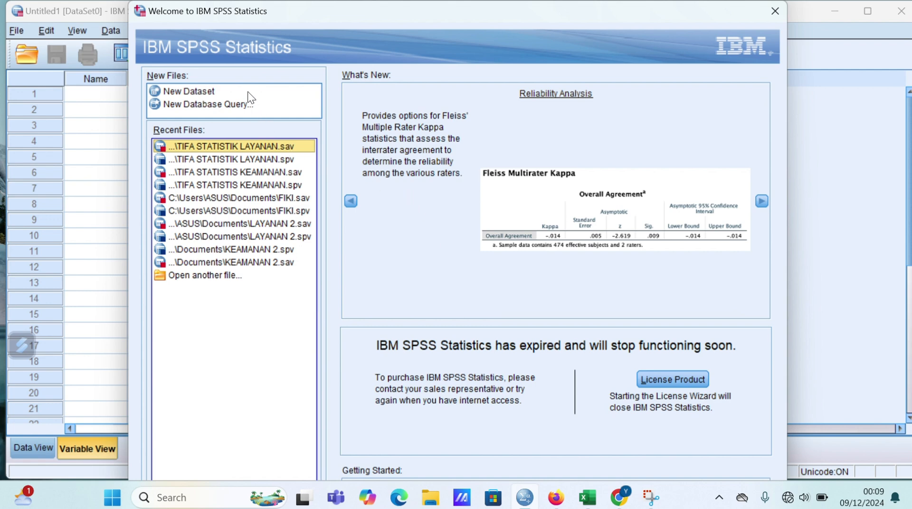
{"action": "left_click", "coordinate": [216, 92]}
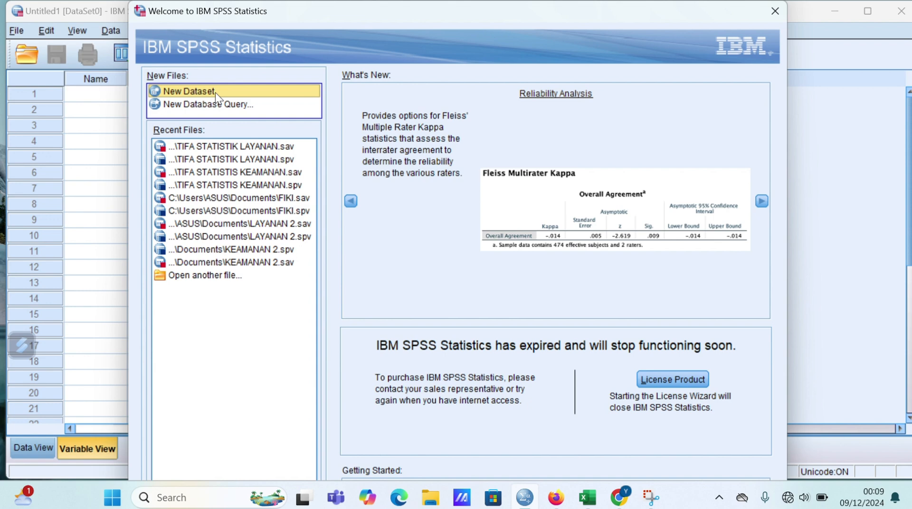
{"action": "double_click", "coordinate": [215, 93]}
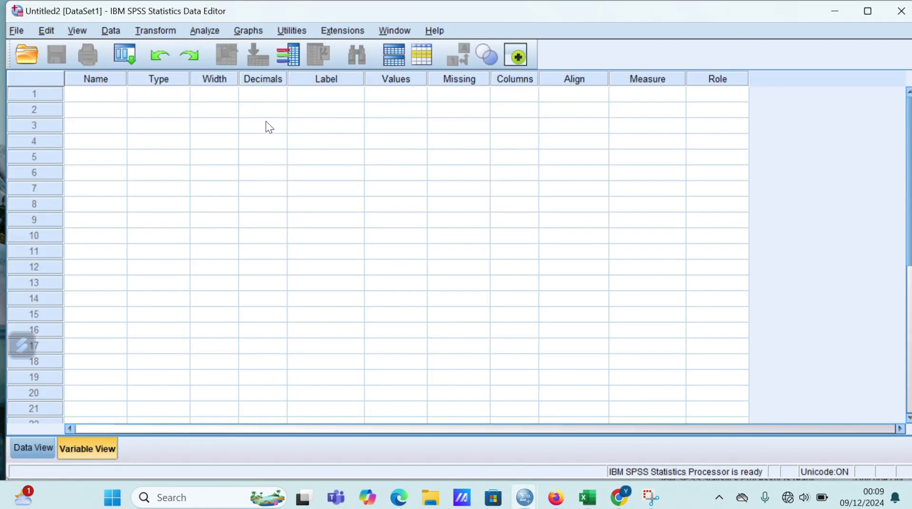
Switch to the Excel workbook and examine the respondents' scores and totals on the Keamanan sheet.
{"action": "left_click", "coordinate": [839, 9]}
{"action": "left_click", "coordinate": [839, 8]}
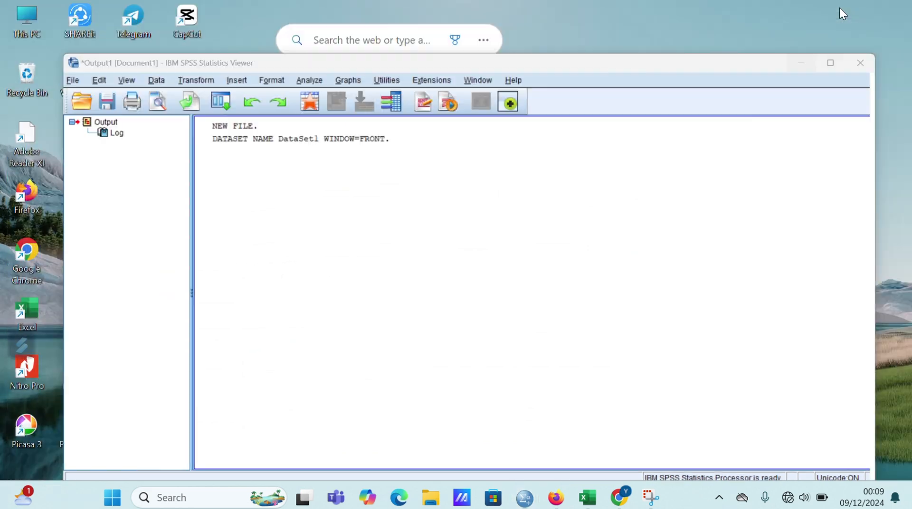
{"action": "left_click", "coordinate": [587, 498]}
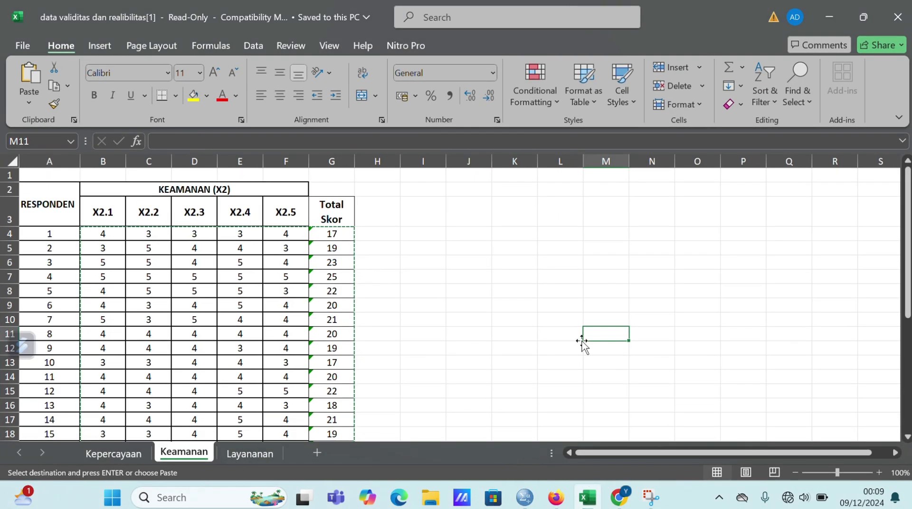
{"action": "scroll", "coordinate": [400, 275], "scroll_direction": "down", "scroll_amount": 1}
{"action": "scroll", "coordinate": [400, 275], "scroll_direction": "up", "scroll_amount": 1}
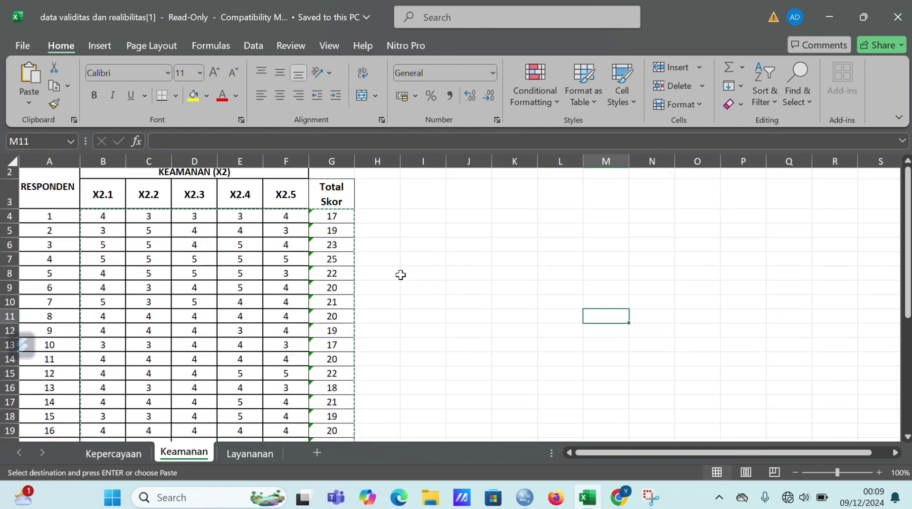
{"action": "scroll", "coordinate": [401, 275], "scroll_direction": "down", "scroll_amount": 1}
{"action": "scroll", "coordinate": [400, 275], "scroll_direction": "up", "scroll_amount": 1}
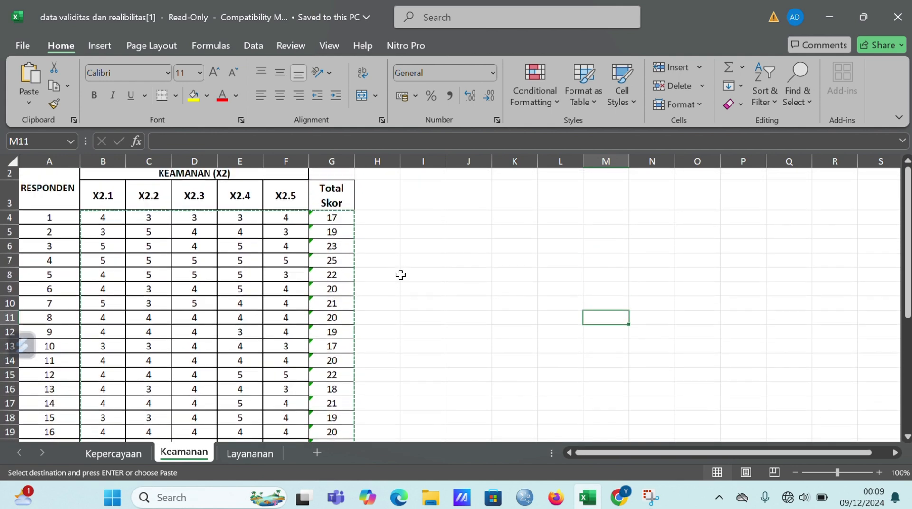
{"action": "scroll", "coordinate": [400, 275], "scroll_direction": "up", "scroll_amount": 1}
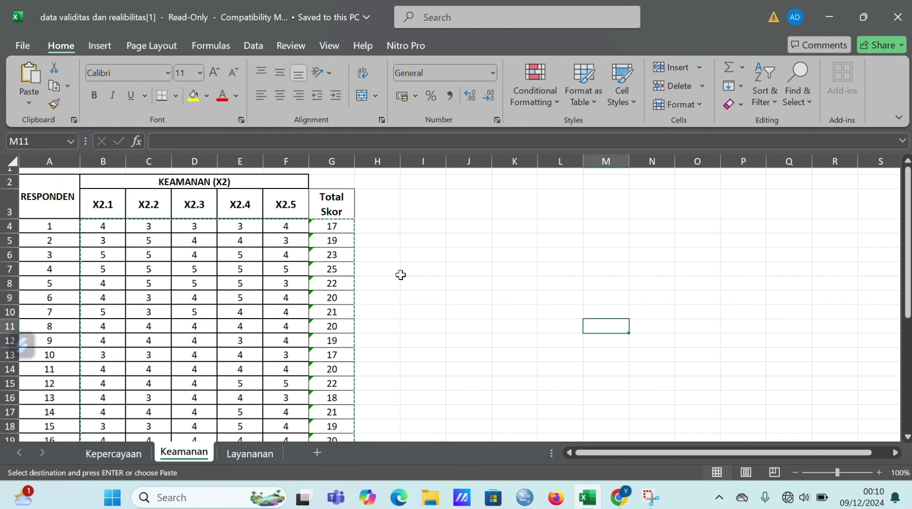
{"action": "scroll", "coordinate": [401, 275], "scroll_direction": "down", "scroll_amount": 1}
{"action": "scroll", "coordinate": [401, 275], "scroll_direction": "up", "scroll_amount": 2}
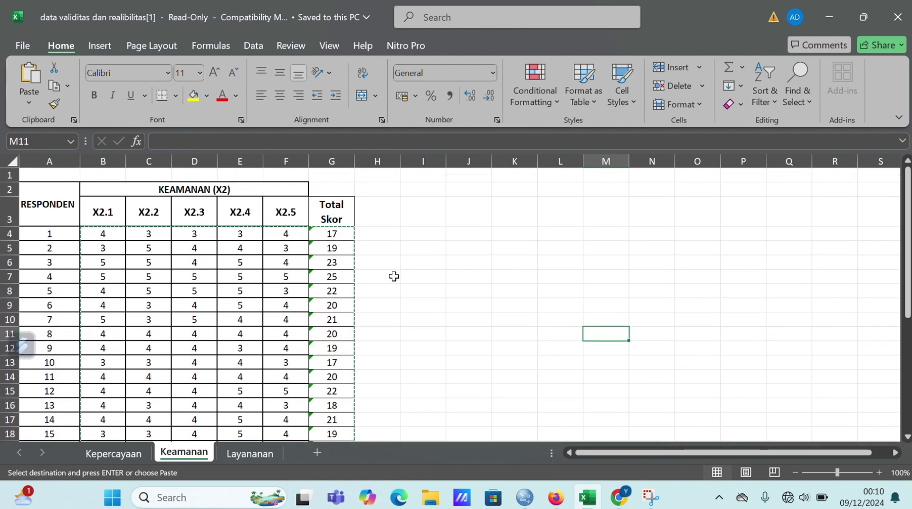
{"action": "scroll", "coordinate": [205, 258], "scroll_direction": "down", "scroll_amount": 1}
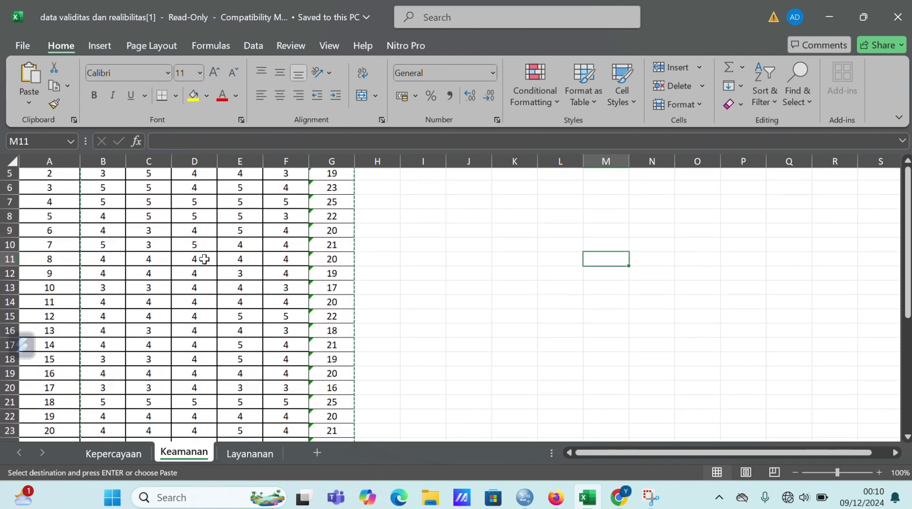
{"action": "scroll", "coordinate": [204, 259], "scroll_direction": "up", "scroll_amount": 1}
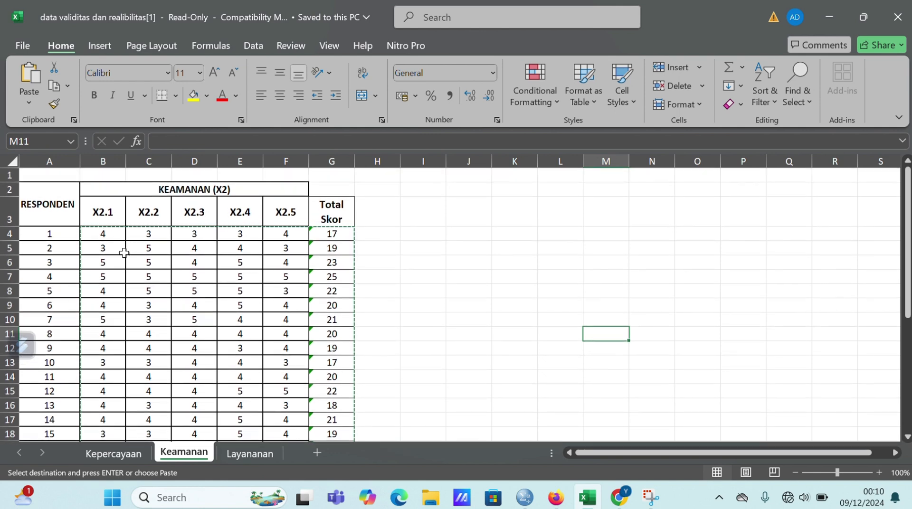
{"action": "scroll", "coordinate": [124, 253], "scroll_direction": "down", "scroll_amount": 1}
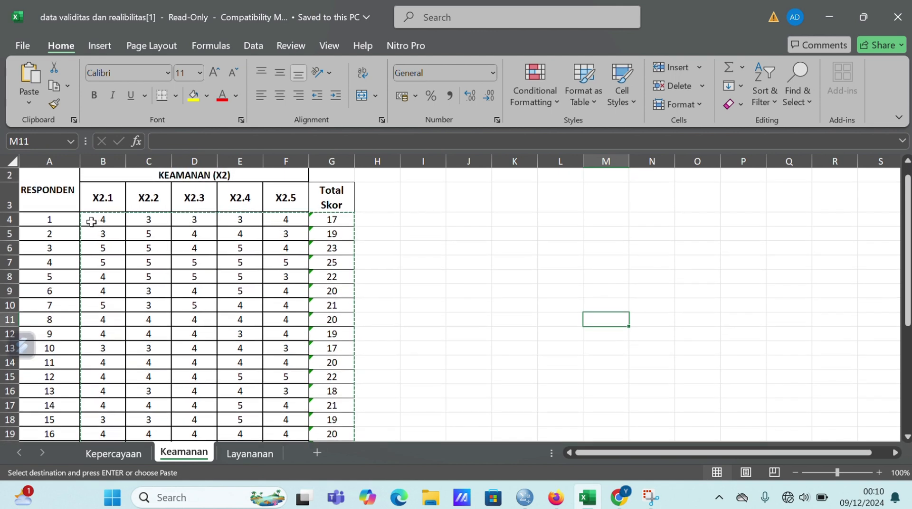
Copy the Keamanan item scores and totals in B4:G33 and paste them into the SPSS Data View starting at the first cell.
{"action": "left_click_drag", "start_coordinate": [91, 222], "coordinate": [337, 362]}
{"action": "key", "text": "ctrl+v"}
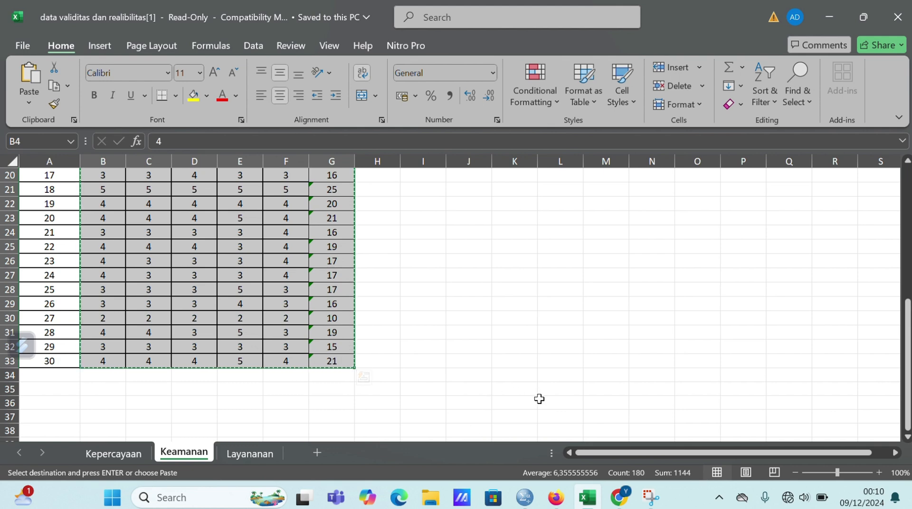
{"action": "mouse_move", "coordinate": [521, 499]}
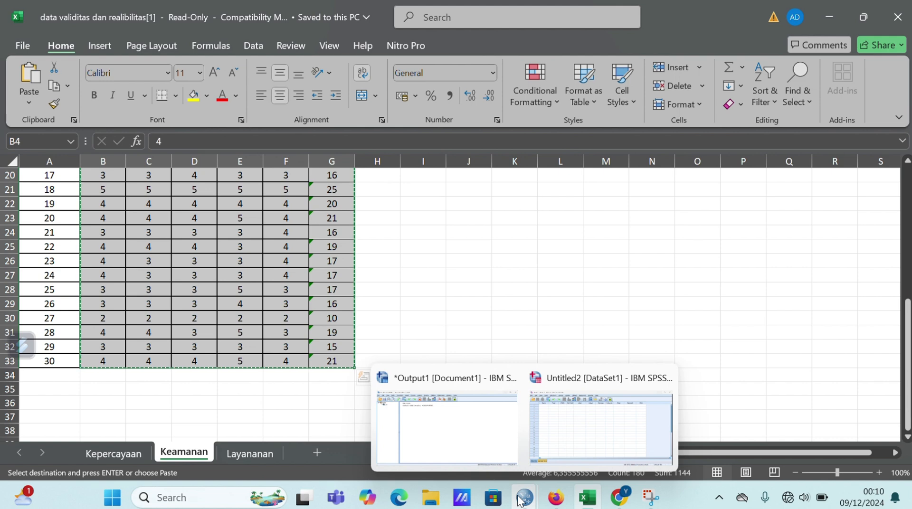
{"action": "left_click", "coordinate": [608, 422]}
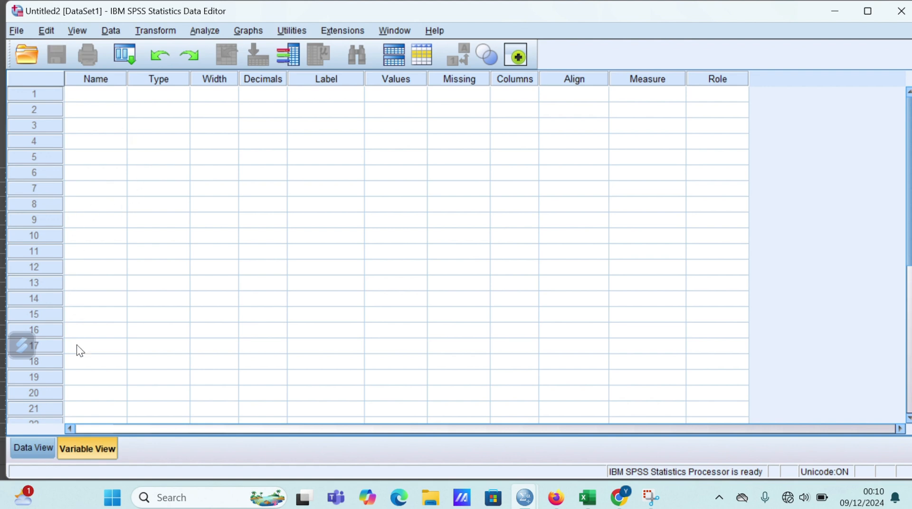
{"action": "left_click", "coordinate": [32, 448]}
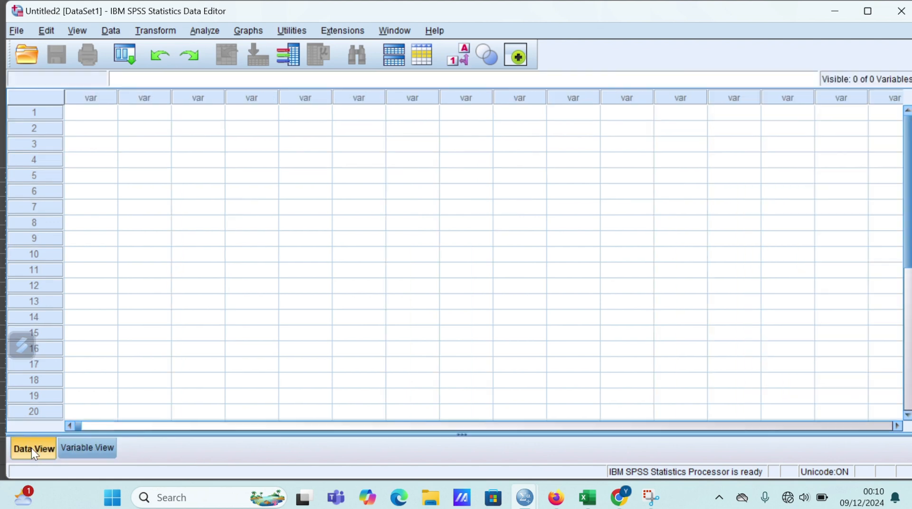
{"action": "left_click", "coordinate": [76, 114]}
{"action": "key", "text": "ctrl+v"}
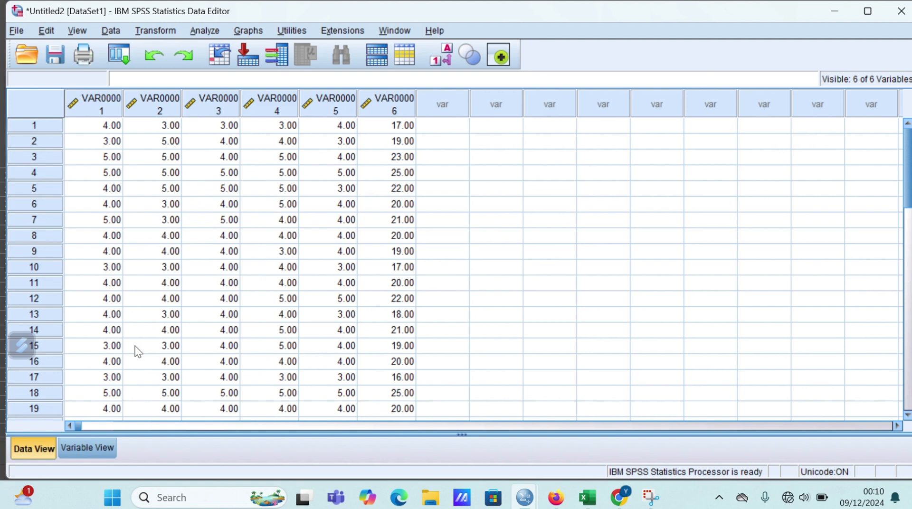
Rename the first two variables as X2.1 and X2.2 in the Variable View.
{"action": "left_click", "coordinate": [77, 450]}
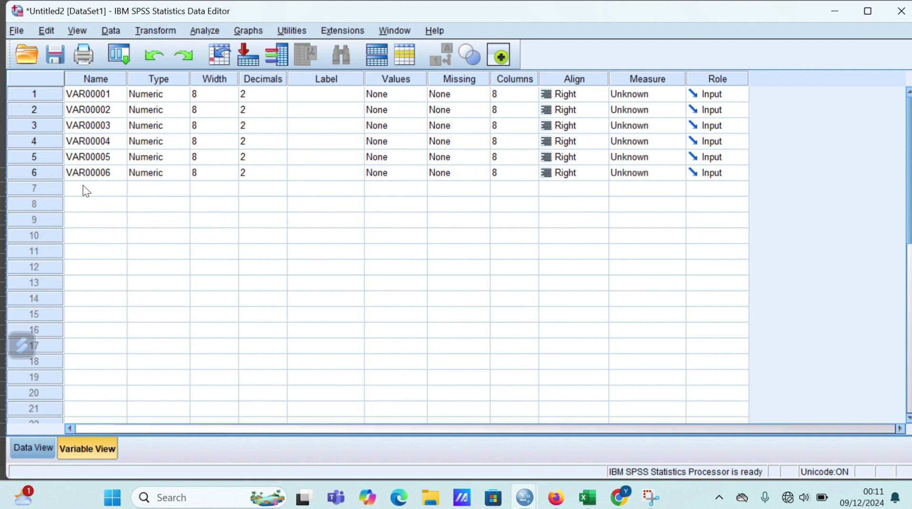
{"action": "left_click", "coordinate": [116, 95]}
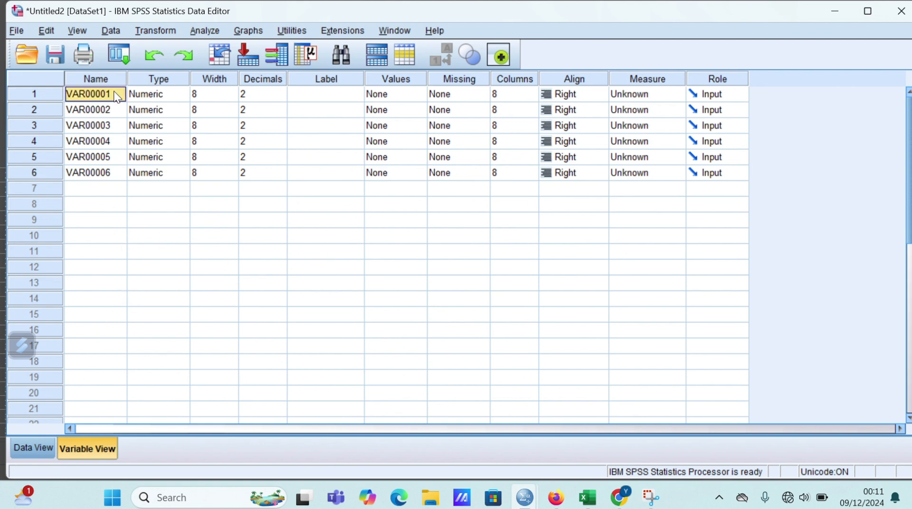
{"action": "key", "text": "BackSpace"}
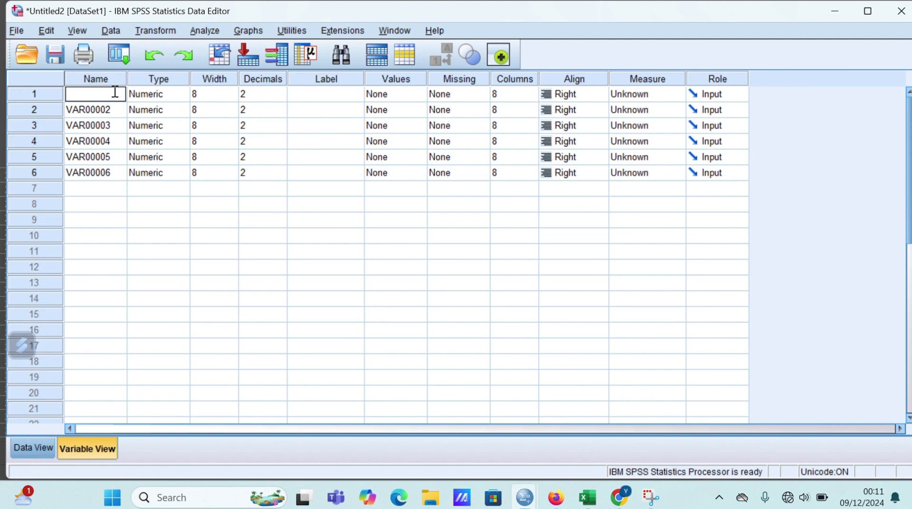
{"action": "type", "text": "x"}
{"action": "key", "text": "BackSpace"}
{"action": "type", "text": "X2.1"}
{"action": "key", "text": "Return"}
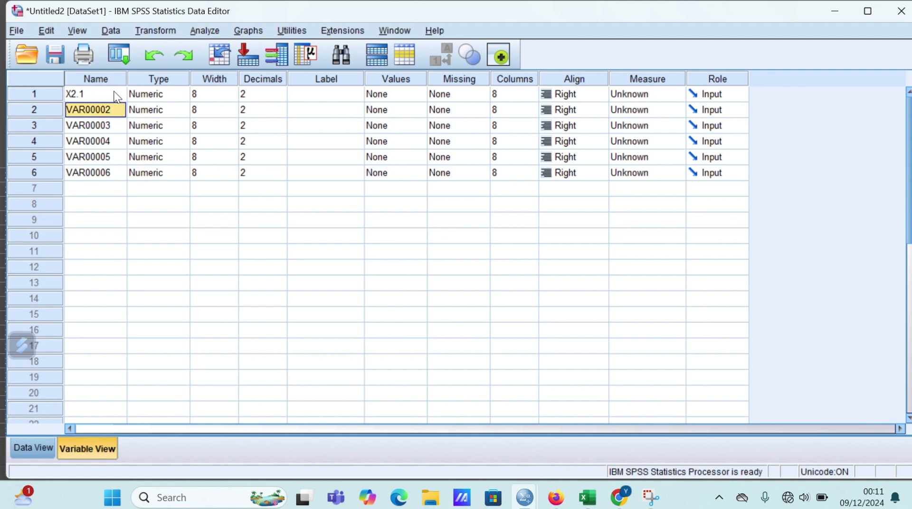
{"action": "key", "text": "BackSpace"}
{"action": "type", "text": "X"}
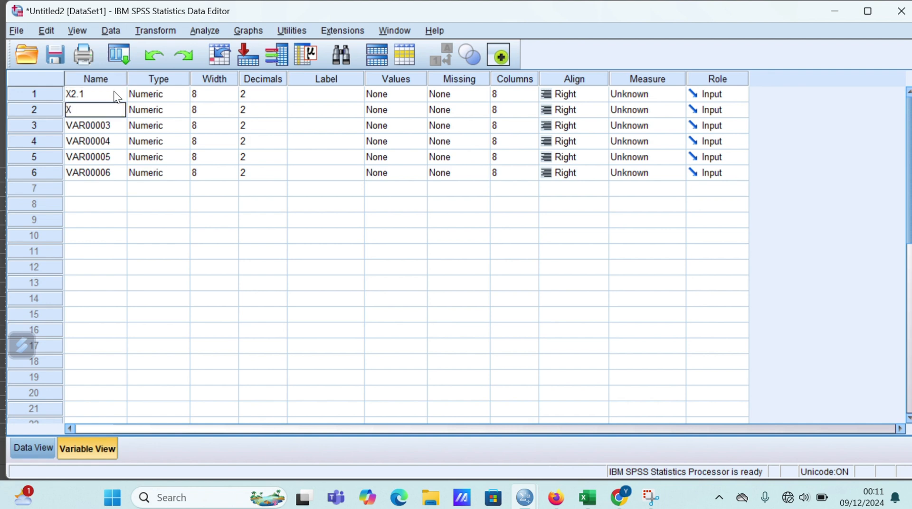
{"action": "type", "text": "2.2"}
{"action": "key", "text": "Return"}
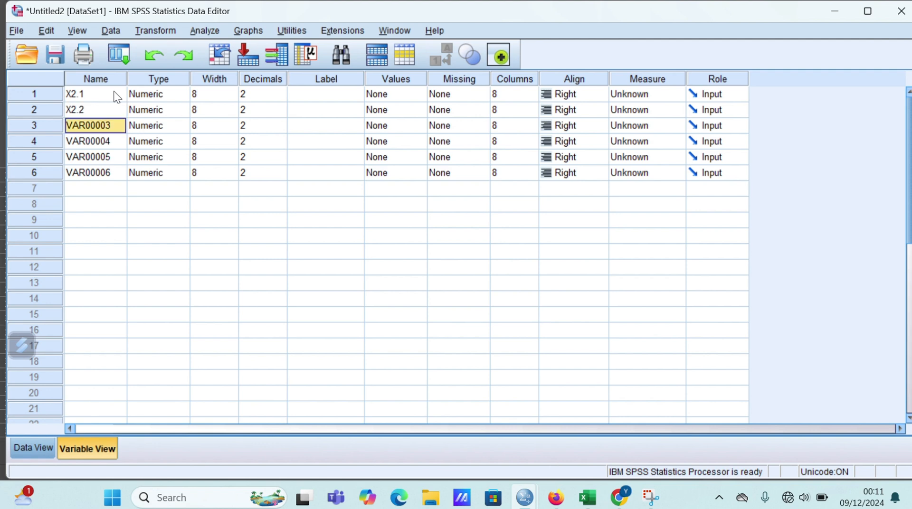
Rename the third and fourth variables as X2.3 and X2.4.
{"action": "type", "text": "X"}
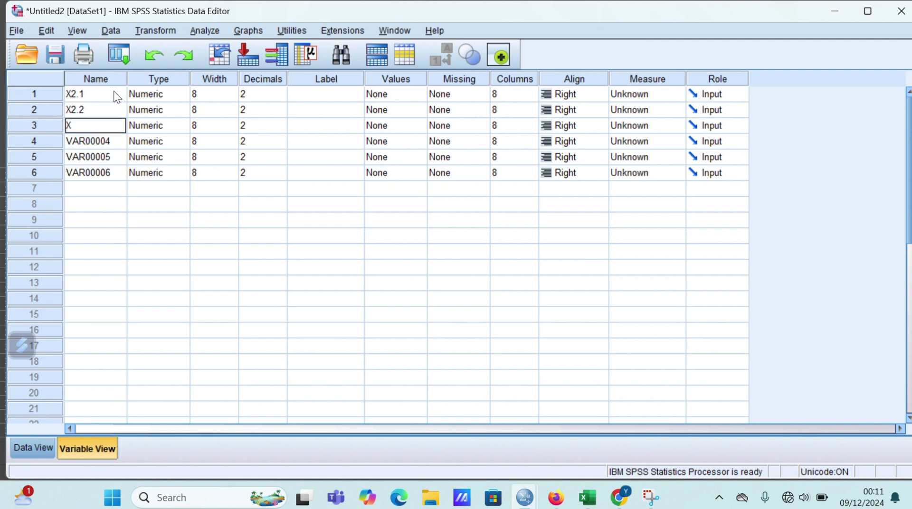
{"action": "type", "text": "2.3"}
{"action": "key", "text": "Return"}
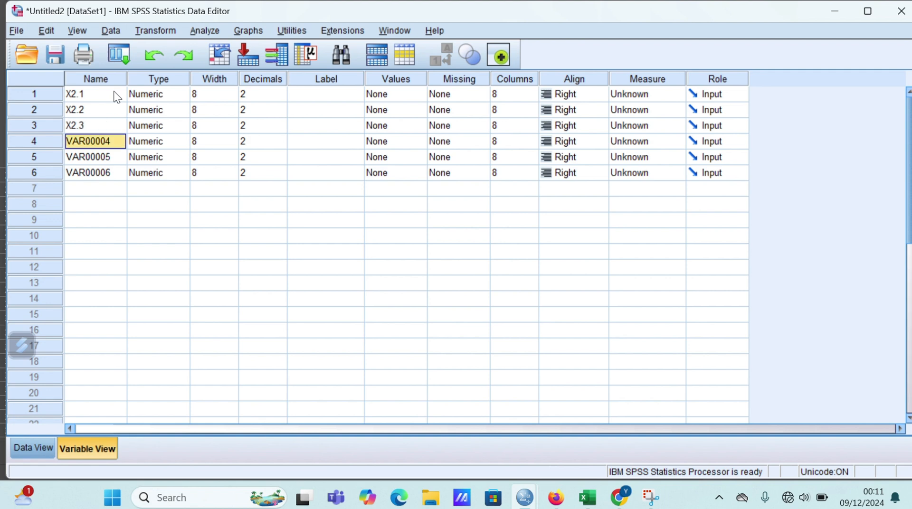
{"action": "key", "text": "BackSpace"}
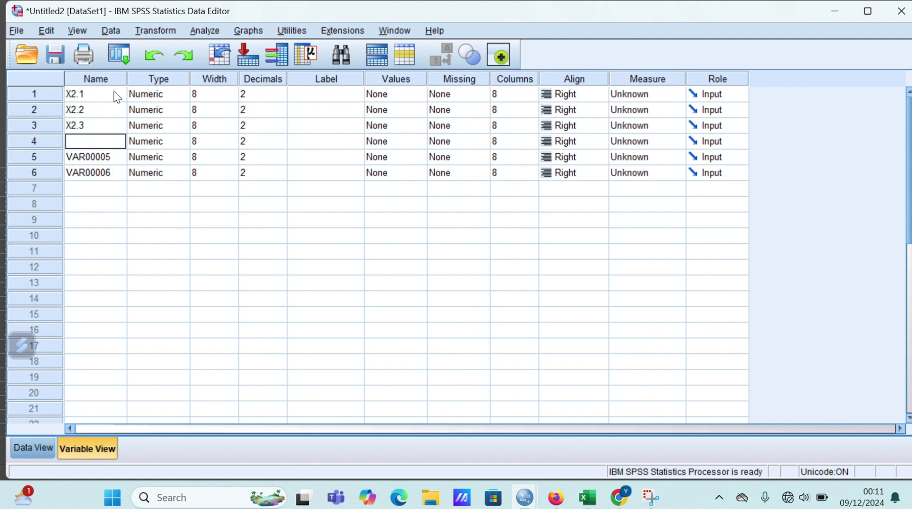
{"action": "type", "text": "X2.4"}
{"action": "key", "text": "Return"}
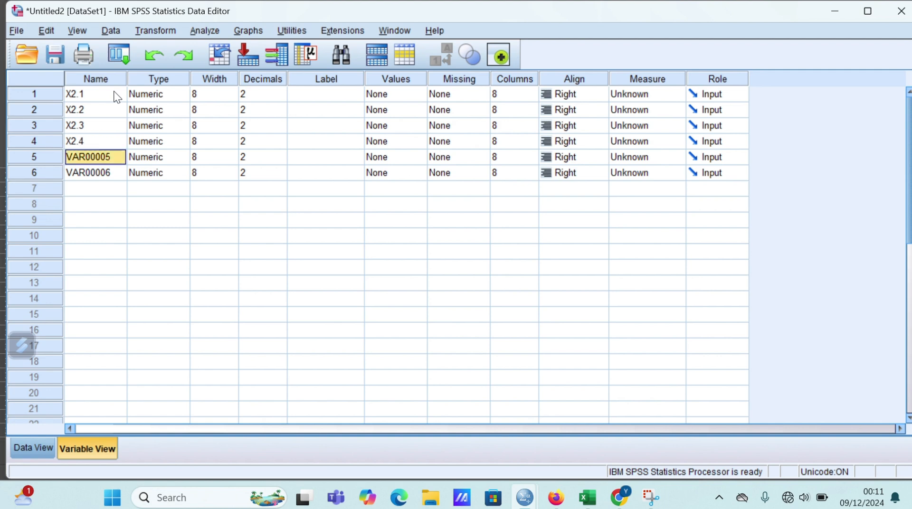
Rename the fifth variable as X2.5 and the sixth as TOTAL.
{"action": "key", "text": "BackSpace"}
{"action": "type", "text": "X"}
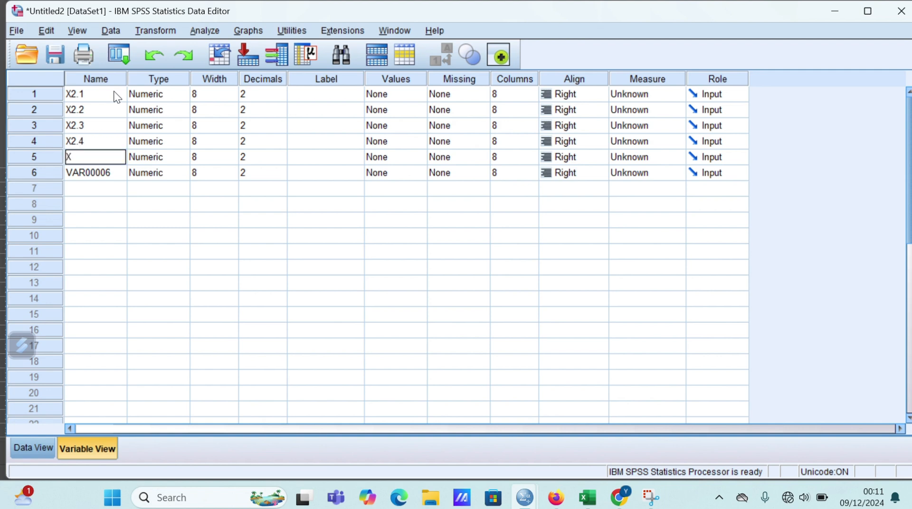
{"action": "type", "text": "2.5"}
{"action": "key", "text": "Return"}
{"action": "key", "text": "BackSpace"}
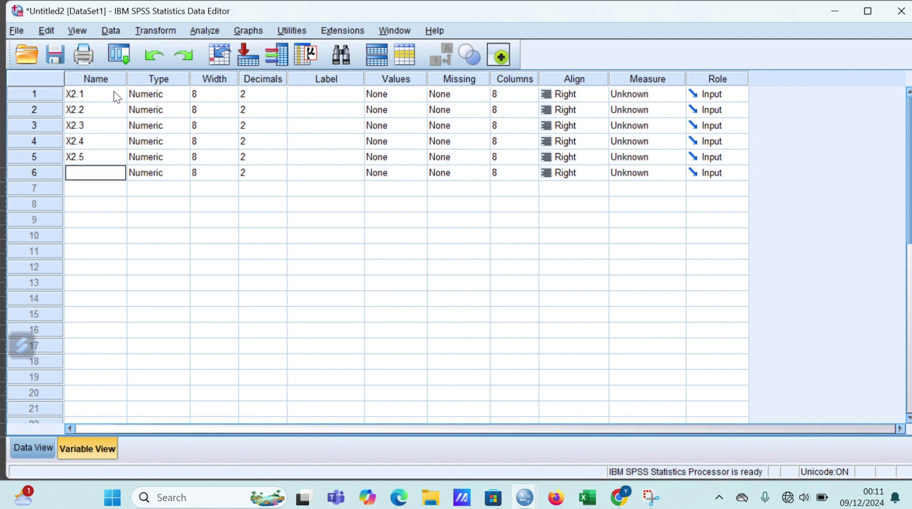
{"action": "type", "text": "TOTAL"}
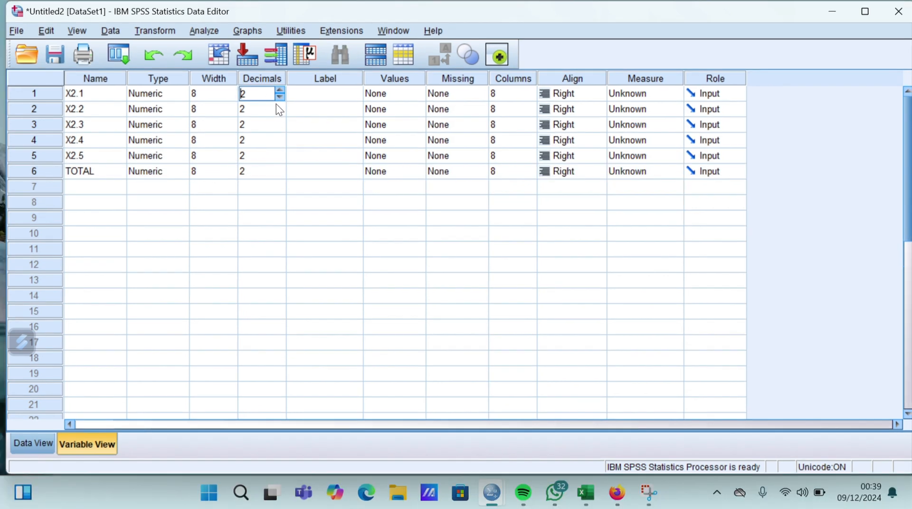
Set the decimals of variables X2.1, X2.2 and X2.3 to 0.
{"action": "left_click", "coordinate": [281, 98]}
{"action": "left_click", "coordinate": [280, 97]}
{"action": "left_click", "coordinate": [284, 114]}
{"action": "left_click", "coordinate": [283, 115]}
{"action": "left_click", "coordinate": [277, 129]}
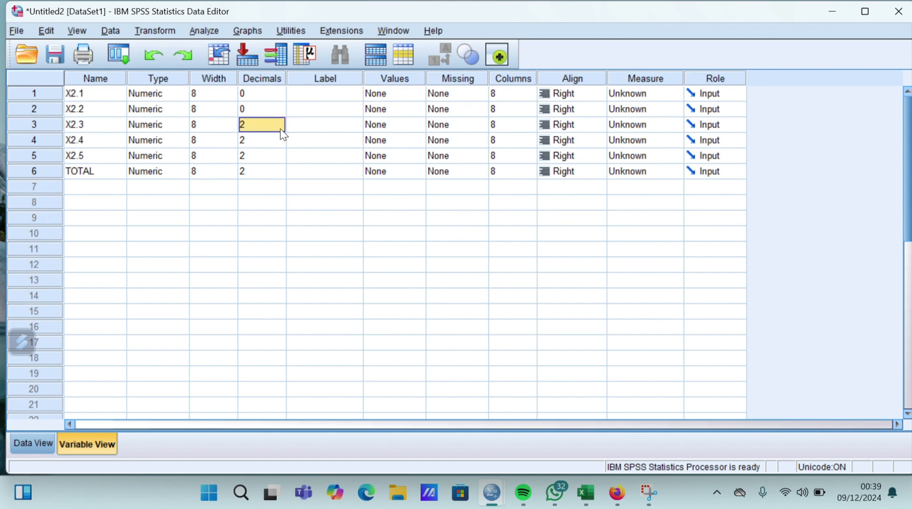
{"action": "left_click", "coordinate": [280, 130]}
{"action": "left_click", "coordinate": [281, 129]}
{"action": "left_click", "coordinate": [280, 129]}
Set the decimals of variables X2.4 and X2.5 to 0.
{"action": "left_click", "coordinate": [279, 138]}
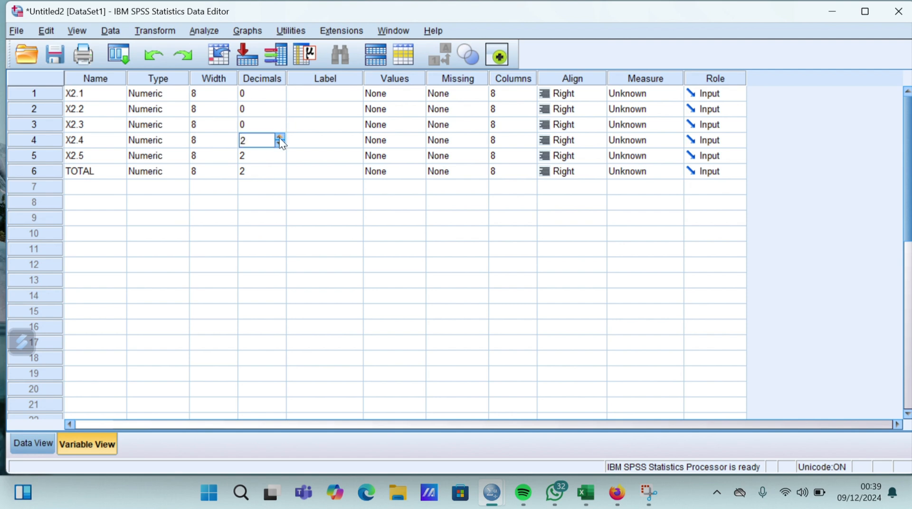
{"action": "left_click", "coordinate": [281, 137]}
{"action": "left_click", "coordinate": [280, 143]}
{"action": "left_click", "coordinate": [281, 143]}
{"action": "left_click", "coordinate": [281, 142]}
{"action": "left_click", "coordinate": [280, 155]}
{"action": "left_click", "coordinate": [280, 154]}
{"action": "left_click", "coordinate": [279, 153]}
{"action": "left_click", "coordinate": [280, 159]}
{"action": "left_click", "coordinate": [279, 159]}
{"action": "left_click", "coordinate": [279, 159]}
Set the decimals of the TOTAL variable to 0 and return to the Data View.
{"action": "left_click", "coordinate": [278, 172]}
{"action": "left_click", "coordinate": [278, 173]}
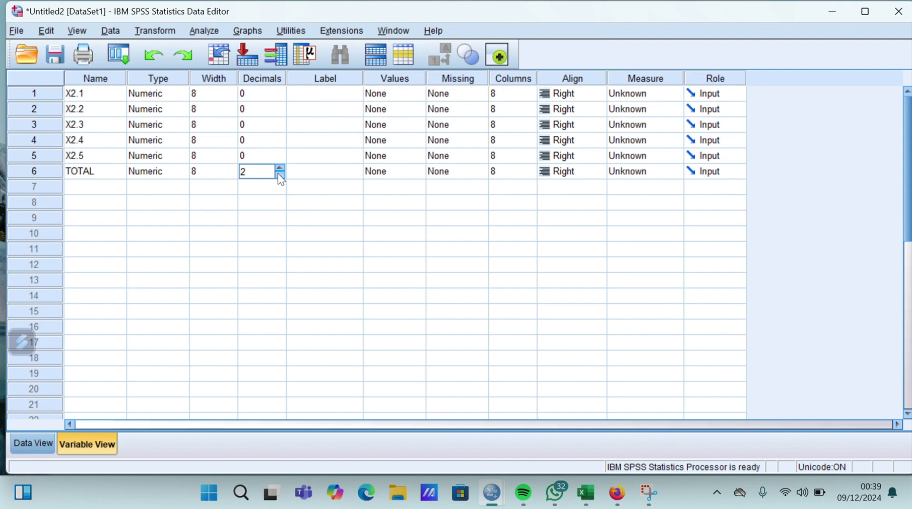
{"action": "left_click", "coordinate": [279, 175]}
{"action": "left_click", "coordinate": [280, 175]}
{"action": "left_click", "coordinate": [273, 202]}
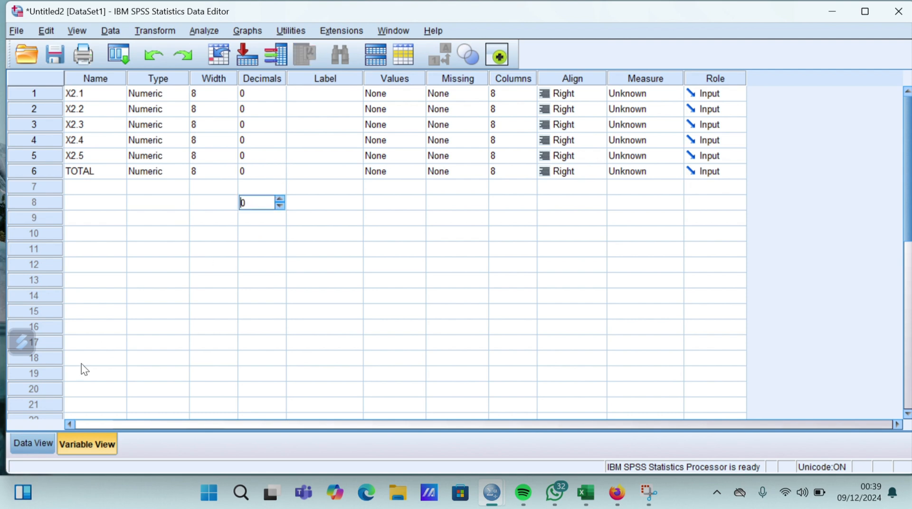
{"action": "left_click", "coordinate": [24, 441]}
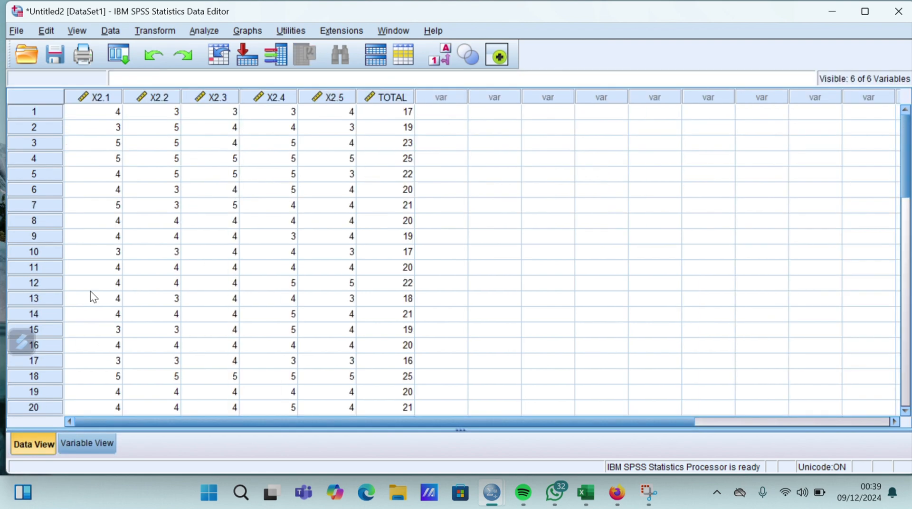
Run a two-tailed Pearson bivariate correlation on X2.1 through X2.5 and TOTAL, and show the resulting Correlations table.
{"action": "left_click", "coordinate": [209, 28]}
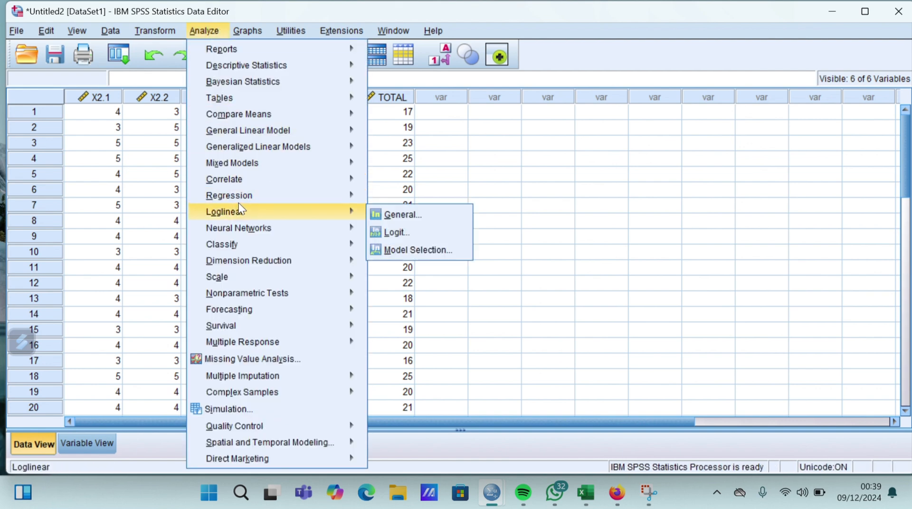
{"action": "mouse_move", "coordinate": [242, 185]}
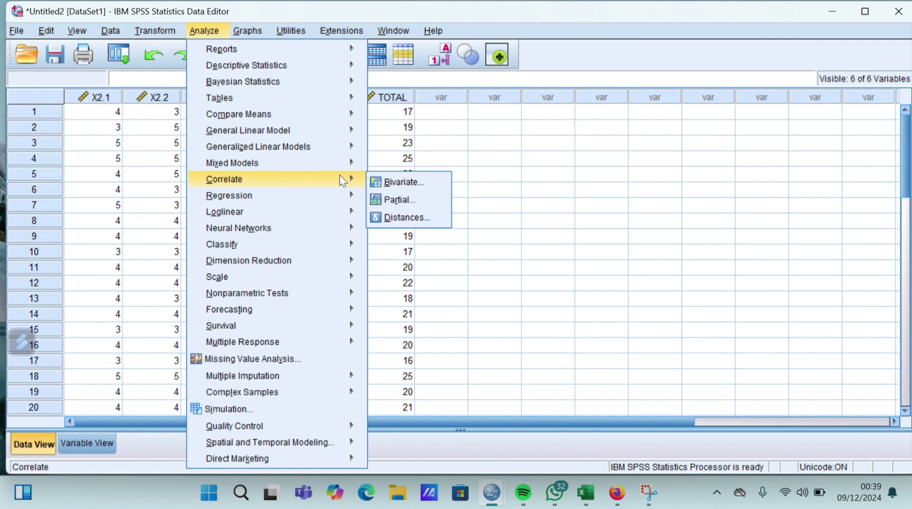
{"action": "left_click", "coordinate": [386, 183]}
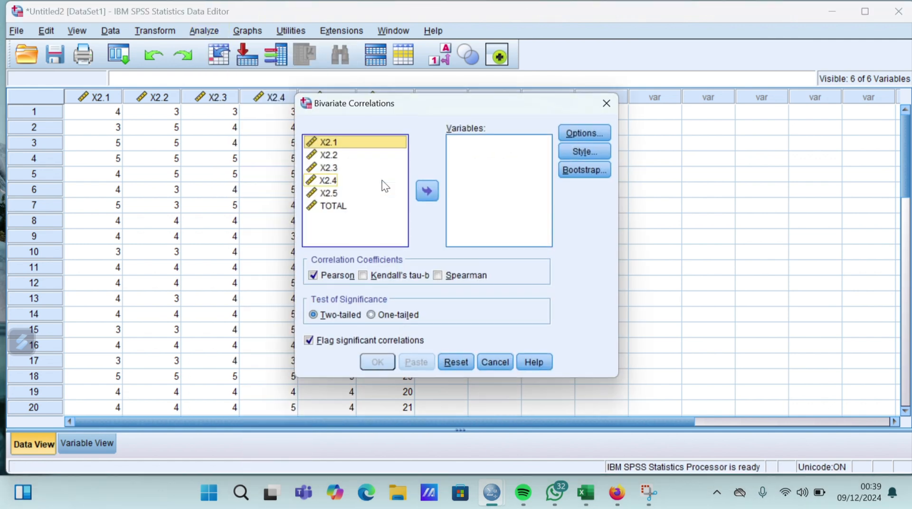
{"action": "key", "text": "shift+Down"}
{"action": "key", "text": "shift+Down"}
{"action": "key", "text": "shift+Down"}
{"action": "key", "text": "shift+Down"}
{"action": "key", "text": "shift+Down"}
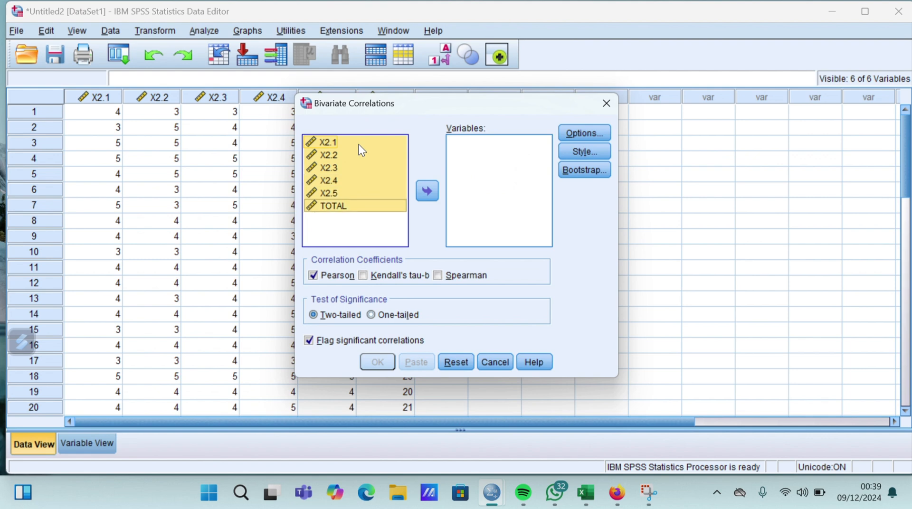
{"action": "left_click", "coordinate": [425, 189]}
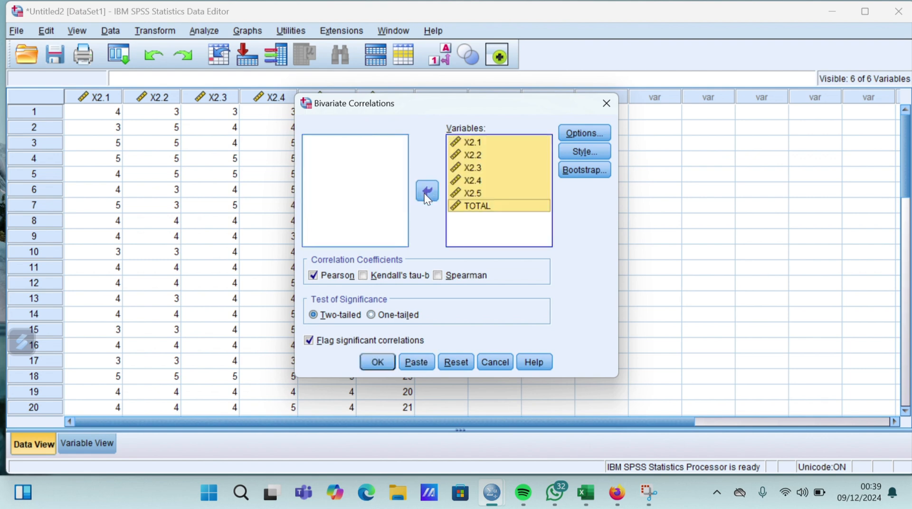
{"action": "left_click", "coordinate": [375, 363]}
{"action": "scroll", "coordinate": [410, 352], "scroll_direction": "down", "scroll_amount": 3}
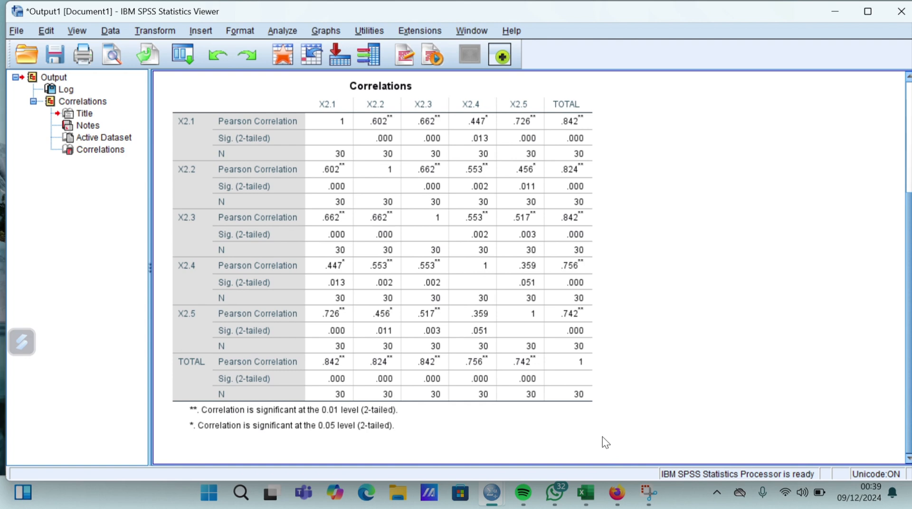
Switch to the r-table PDF in Firefox and look up the critical value for df 28 at two-tailed significance 0.05.
{"action": "left_click", "coordinate": [616, 500]}
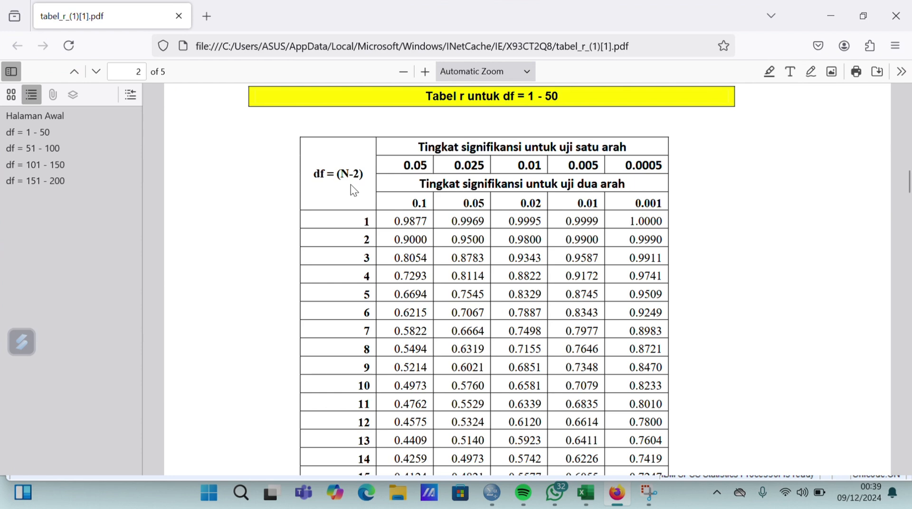
{"action": "scroll", "coordinate": [369, 230], "scroll_direction": "down", "scroll_amount": 3}
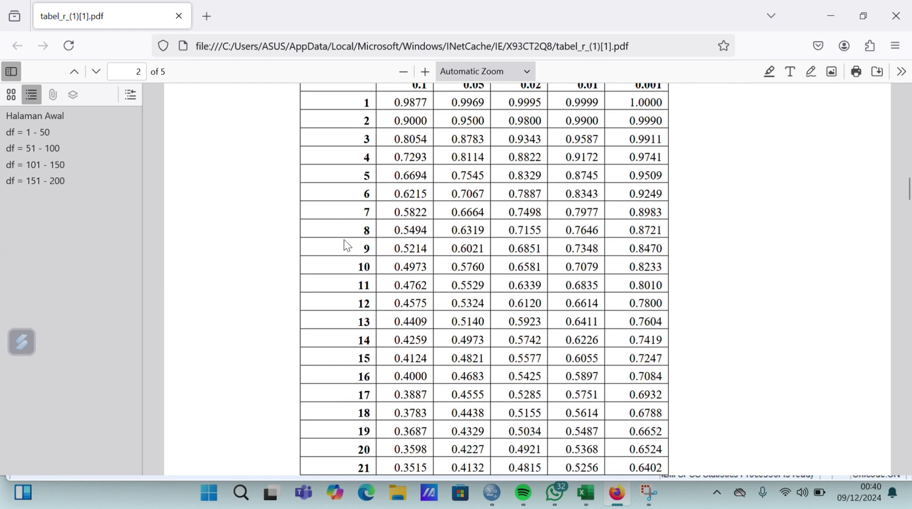
{"action": "scroll", "coordinate": [338, 240], "scroll_direction": "down", "scroll_amount": 3, "text": "ctrl"}
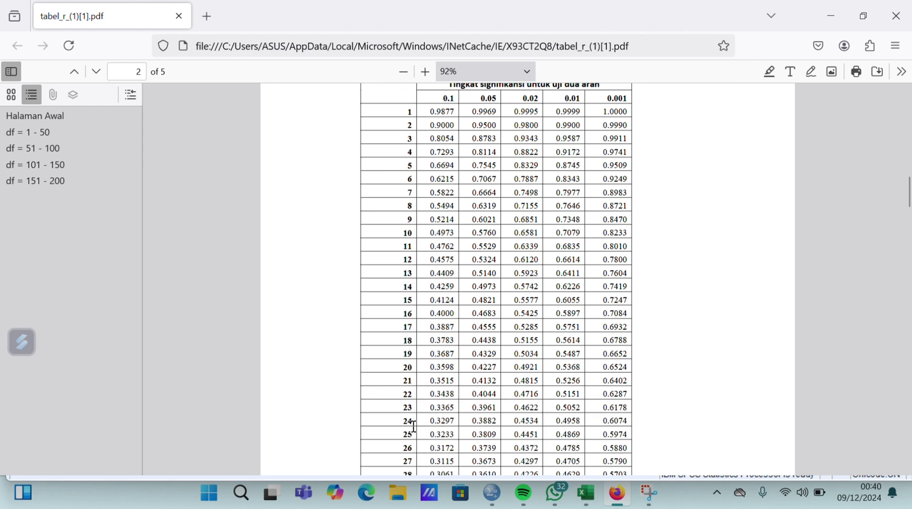
{"action": "scroll", "coordinate": [414, 426], "scroll_direction": "down", "scroll_amount": 1}
{"action": "scroll", "coordinate": [425, 438], "scroll_direction": "down", "scroll_amount": 3, "text": "ctrl"}
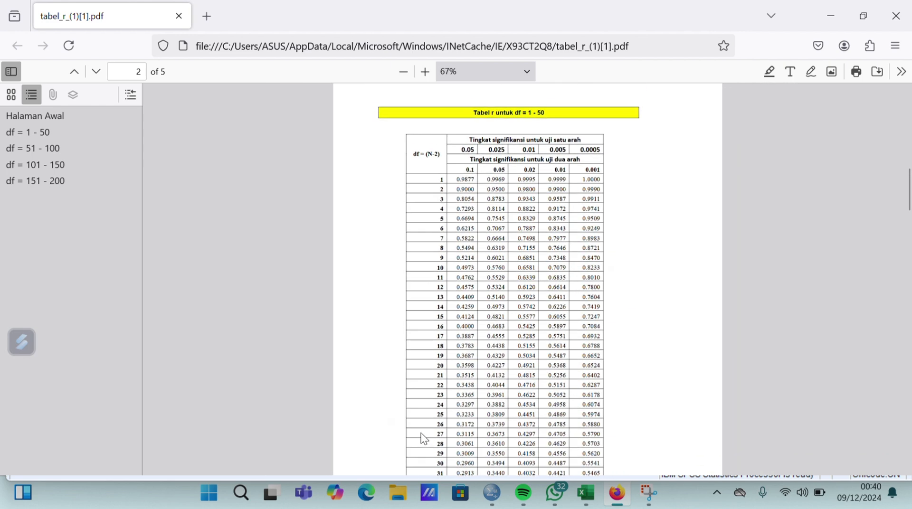
{"action": "scroll", "coordinate": [454, 352], "scroll_direction": "down", "scroll_amount": 1}
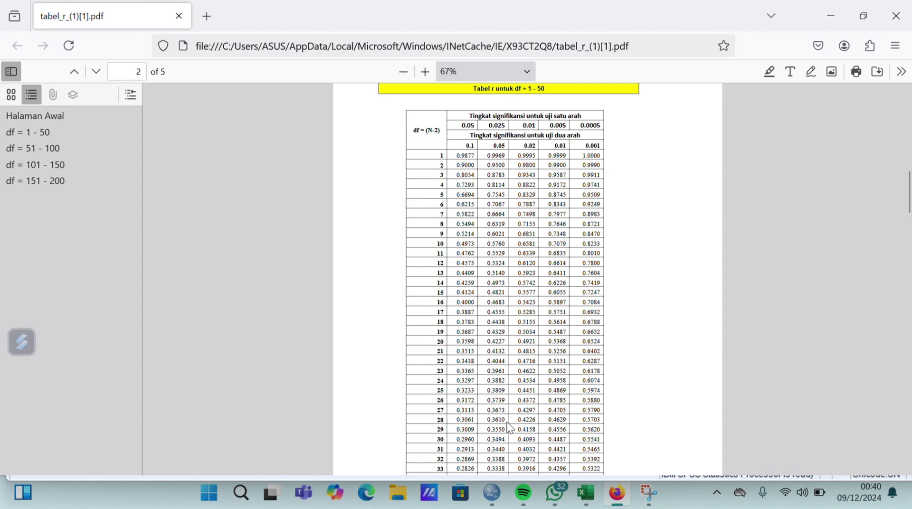
Return to the SPSS output and examine each item's Pearson correlation with TOTAL.
{"action": "mouse_move", "coordinate": [498, 504]}
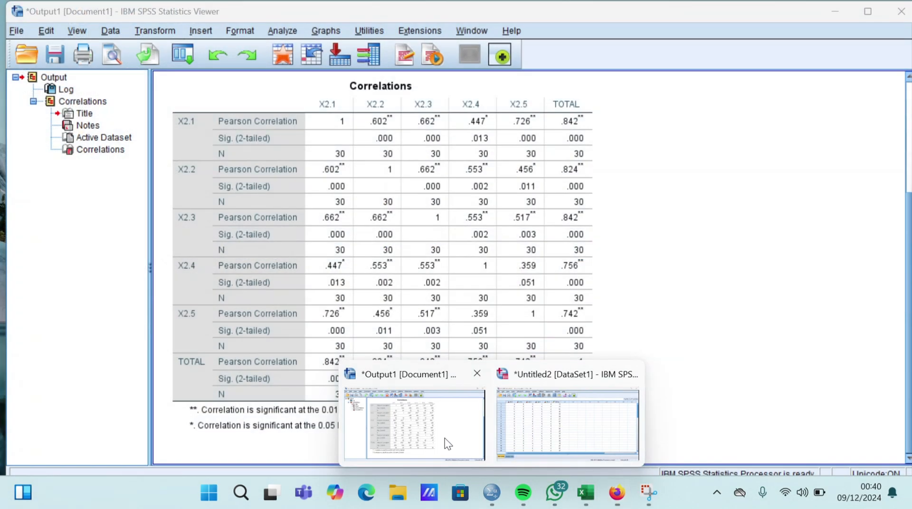
{"action": "left_click", "coordinate": [453, 435]}
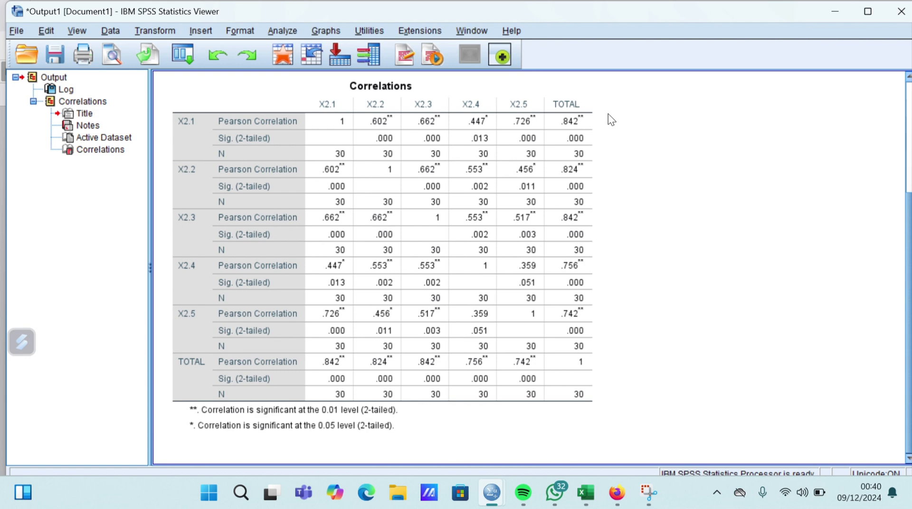
{"action": "left_click", "coordinate": [586, 129]}
Return to the dataset's variable definitions and set the measurement level of X2.1, X2.2 and X2.3 to Scale.
{"action": "mouse_move", "coordinate": [491, 506]}
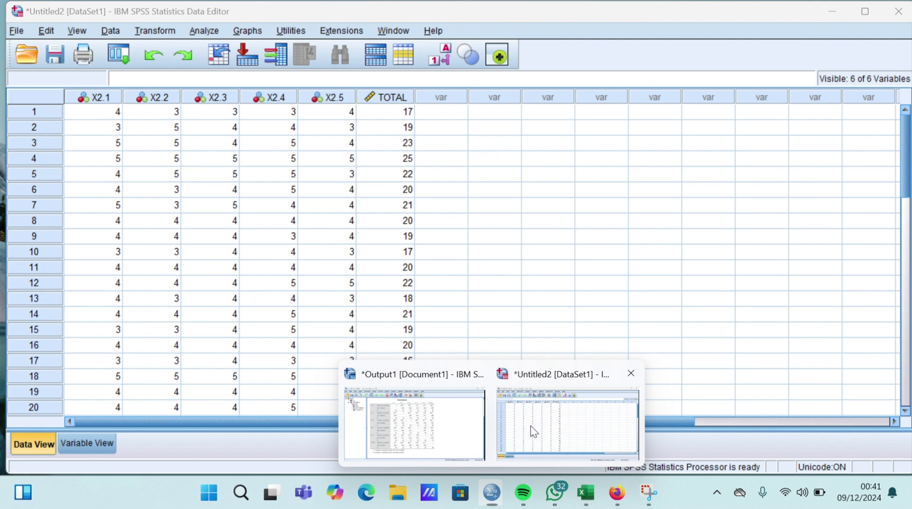
{"action": "left_click", "coordinate": [531, 425]}
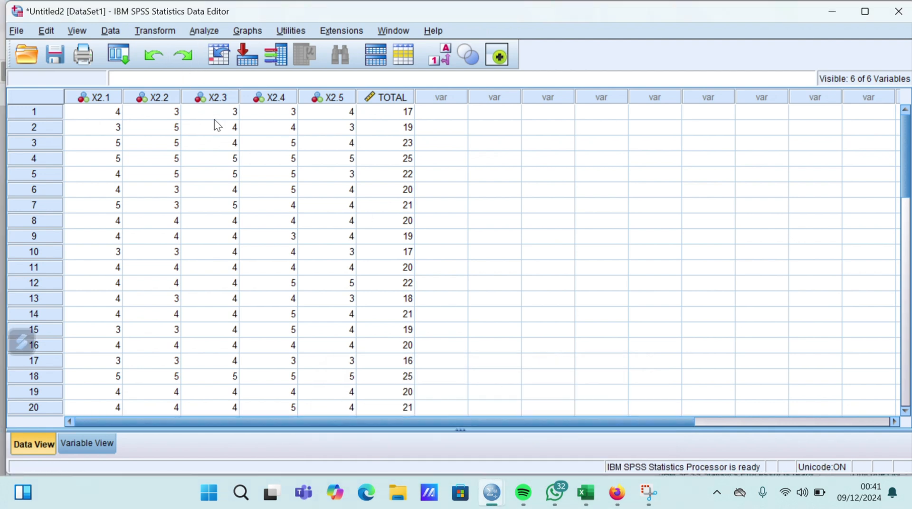
{"action": "left_click", "coordinate": [73, 441]}
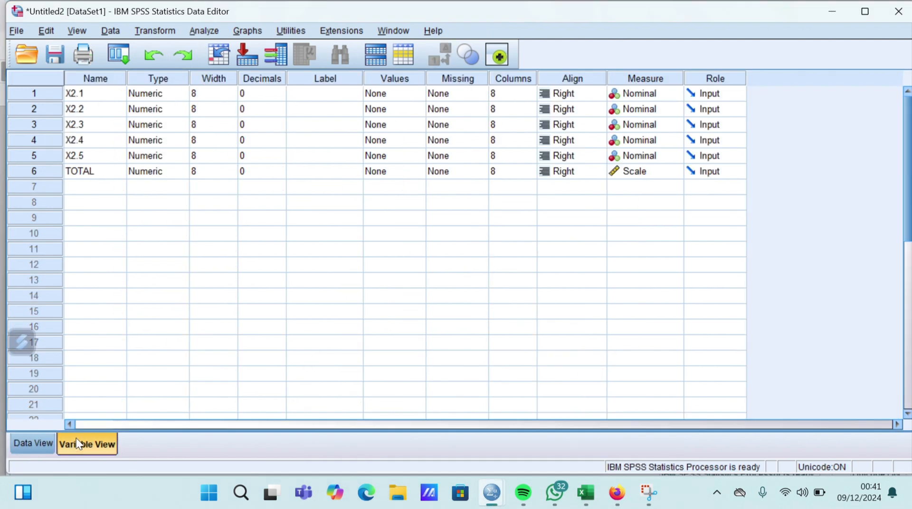
{"action": "left_click", "coordinate": [640, 93]}
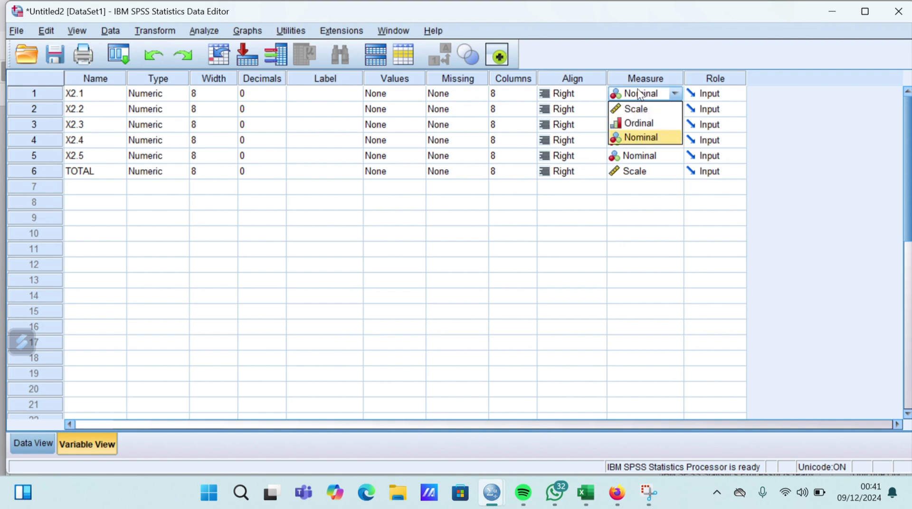
{"action": "left_click", "coordinate": [649, 112]}
{"action": "left_click", "coordinate": [649, 110]}
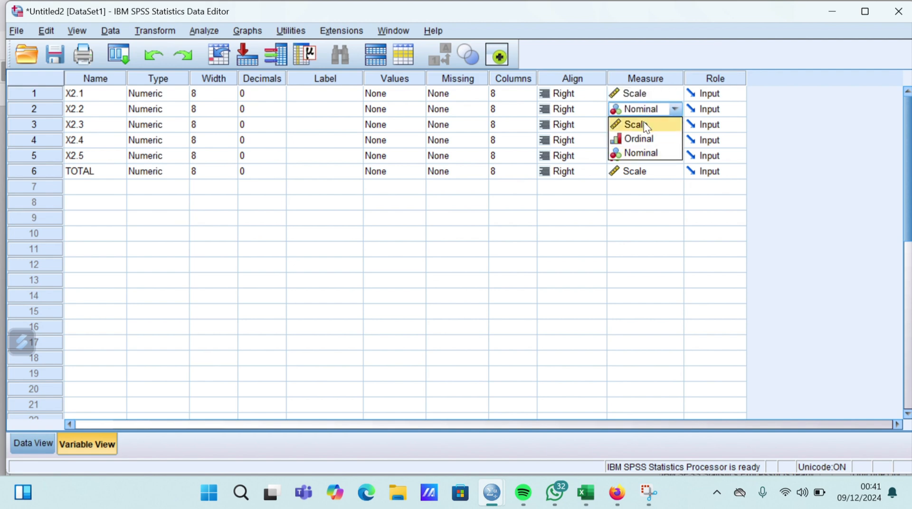
{"action": "left_click", "coordinate": [646, 125]}
{"action": "left_click", "coordinate": [645, 125]}
{"action": "left_click", "coordinate": [646, 140]}
Set the measurement level of X2.4 and X2.5 to Scale.
{"action": "left_click", "coordinate": [645, 140]}
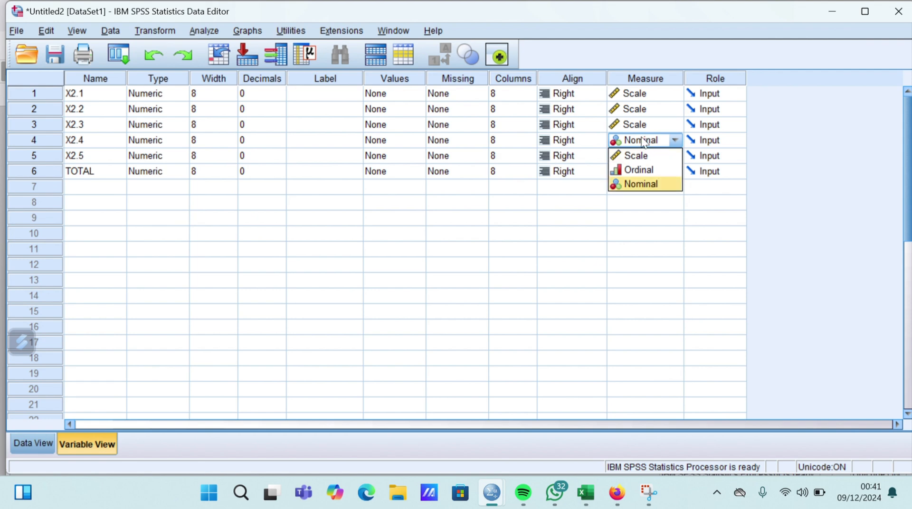
{"action": "left_click", "coordinate": [643, 156]}
{"action": "left_click", "coordinate": [642, 156]}
{"action": "left_click", "coordinate": [643, 157]}
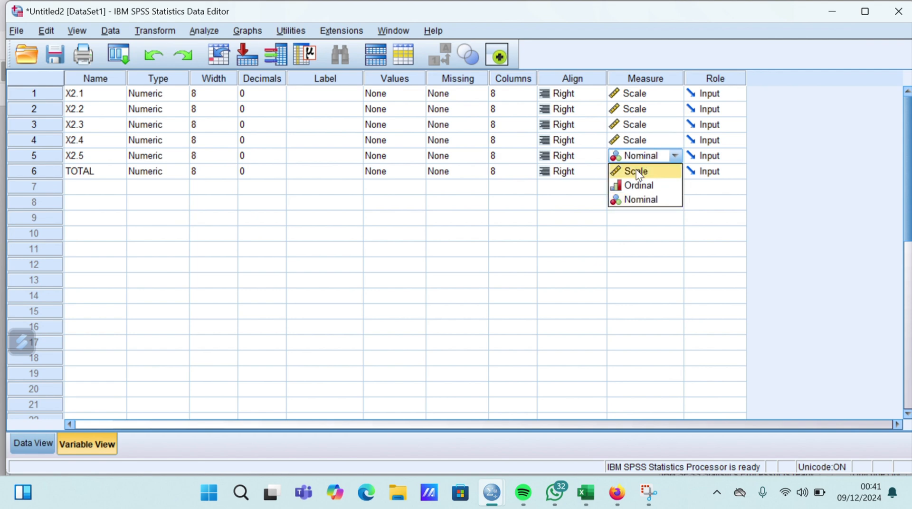
{"action": "left_click", "coordinate": [636, 171]}
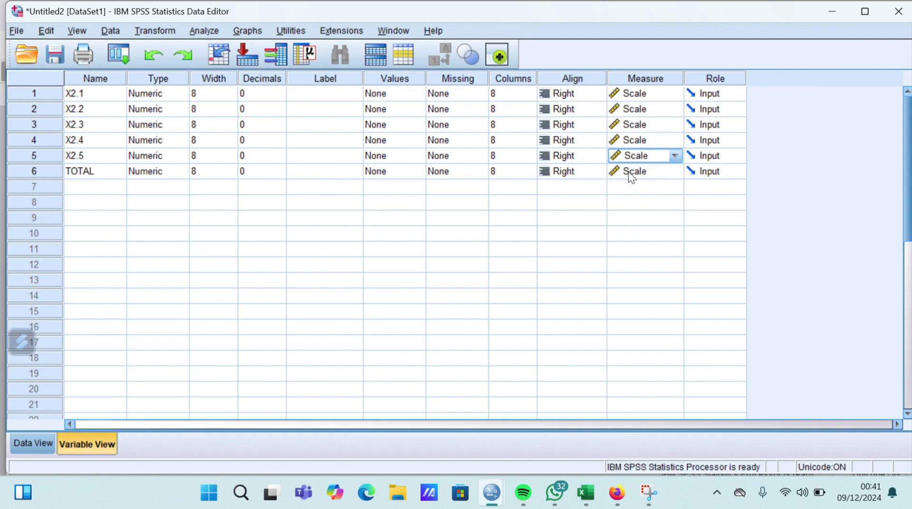
Run a Reliability Analysis with the Alpha model on items X2.1 through X2.5, leaving out TOTAL.
{"action": "left_click", "coordinate": [212, 31]}
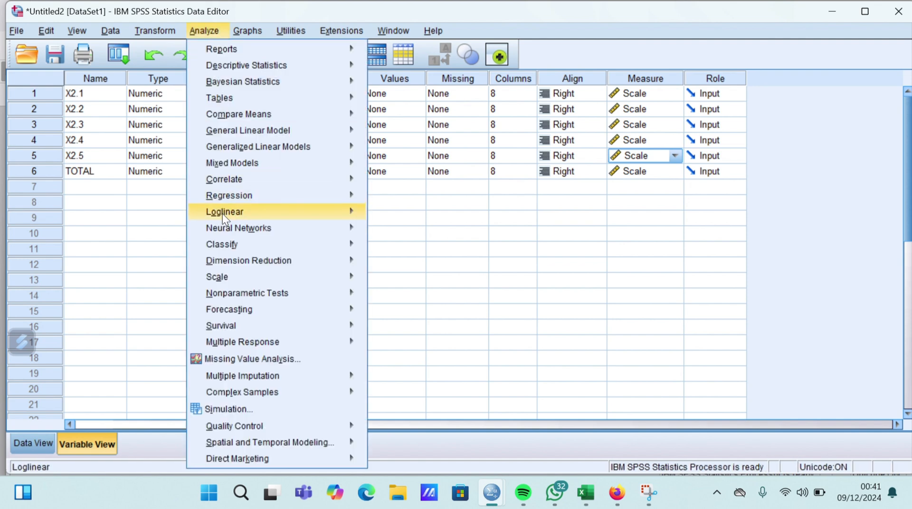
{"action": "mouse_move", "coordinate": [223, 278]}
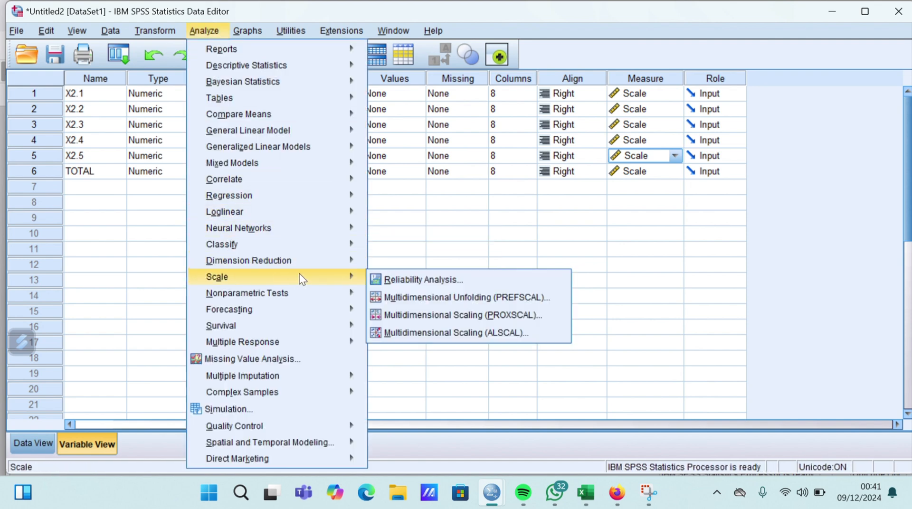
{"action": "left_click", "coordinate": [405, 279]}
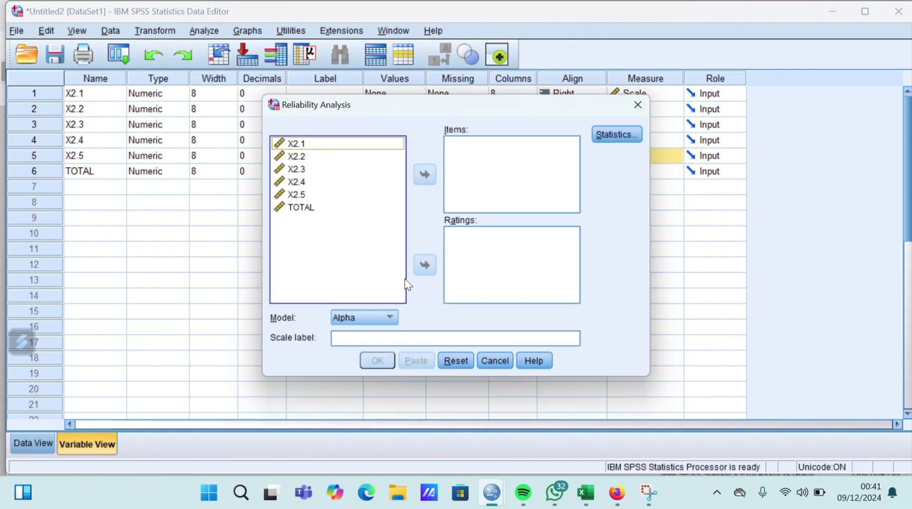
{"action": "left_click", "coordinate": [336, 144]}
{"action": "key", "text": "shift+Down"}
{"action": "key", "text": "shift+Down"}
{"action": "key", "text": "shift+Down"}
{"action": "key", "text": "shift+Down"}
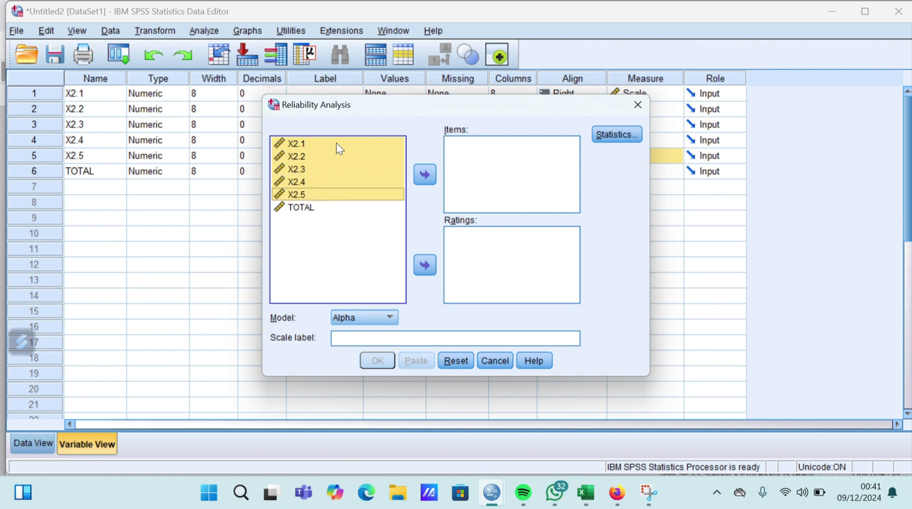
{"action": "left_click", "coordinate": [417, 173]}
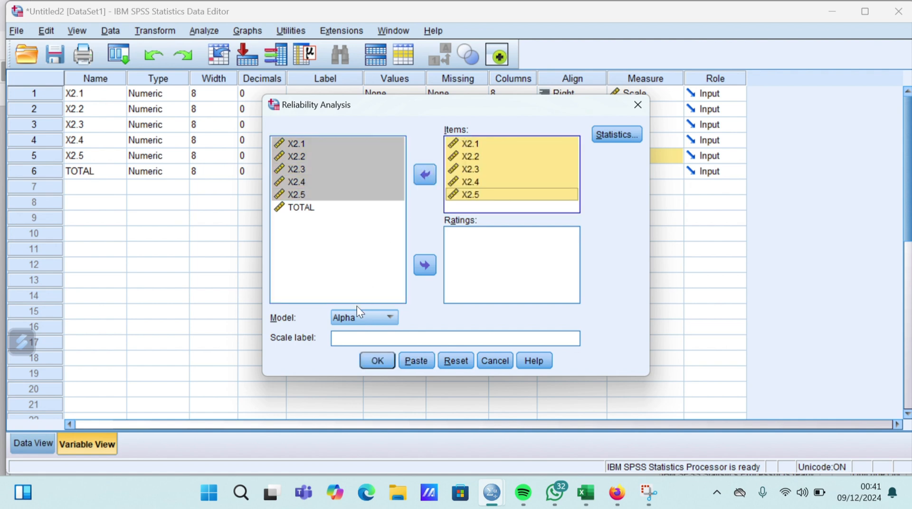
{"action": "left_click", "coordinate": [378, 361]}
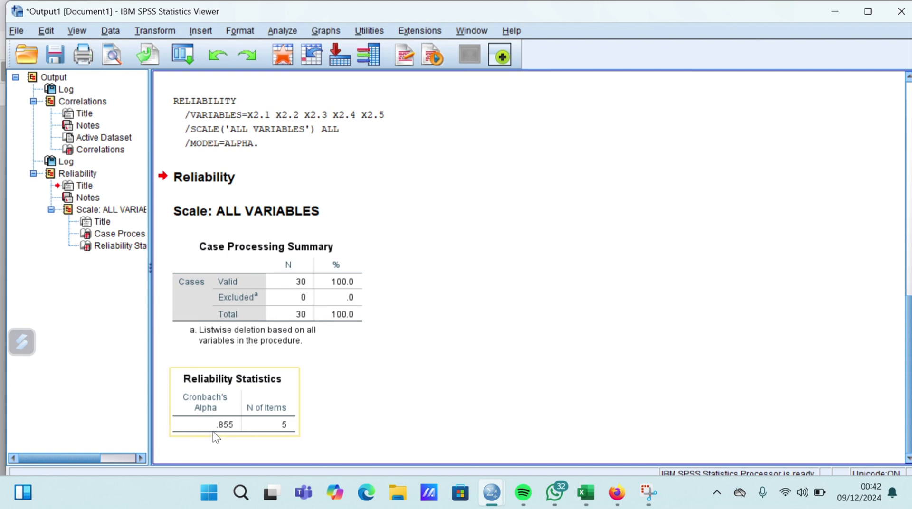
Return to the dataset and set up an Explore analysis with X2.1 through X2.5 as the dependent variables.
{"action": "mouse_move", "coordinate": [492, 492]}
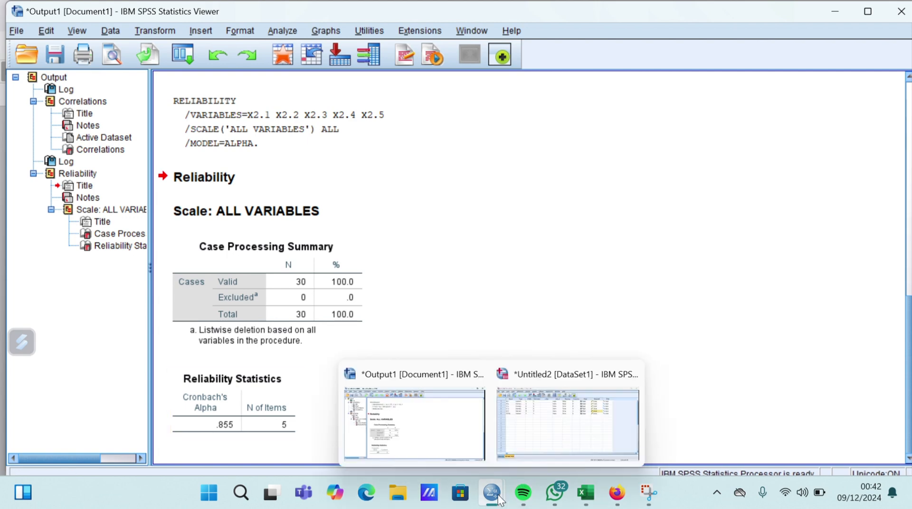
{"action": "left_click", "coordinate": [558, 433]}
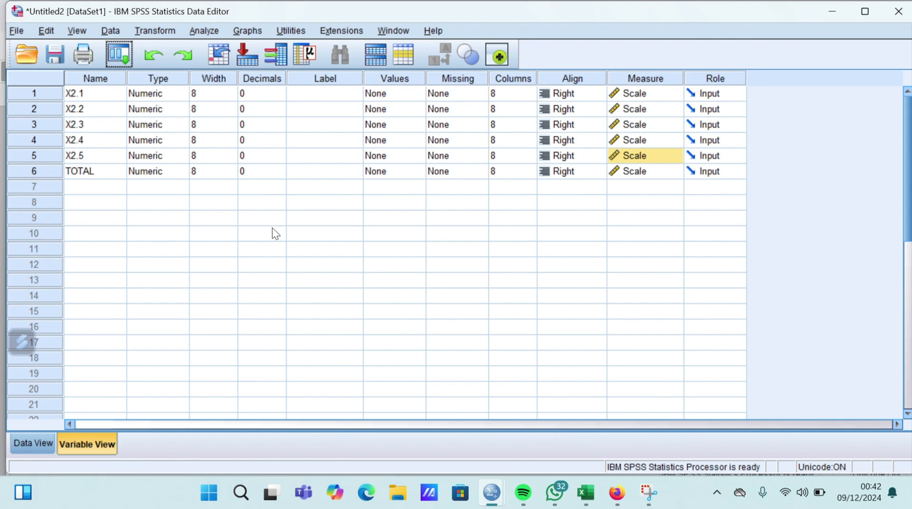
{"action": "left_click", "coordinate": [204, 30]}
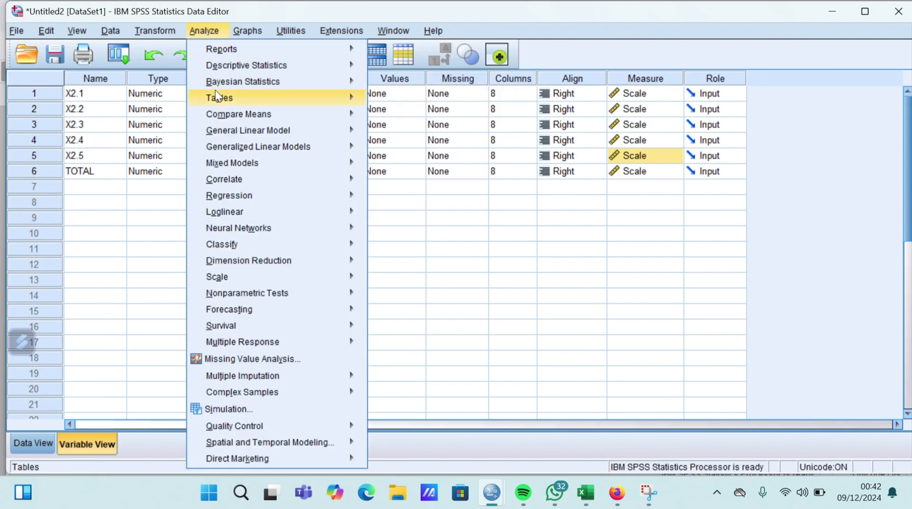
{"action": "mouse_move", "coordinate": [232, 65]}
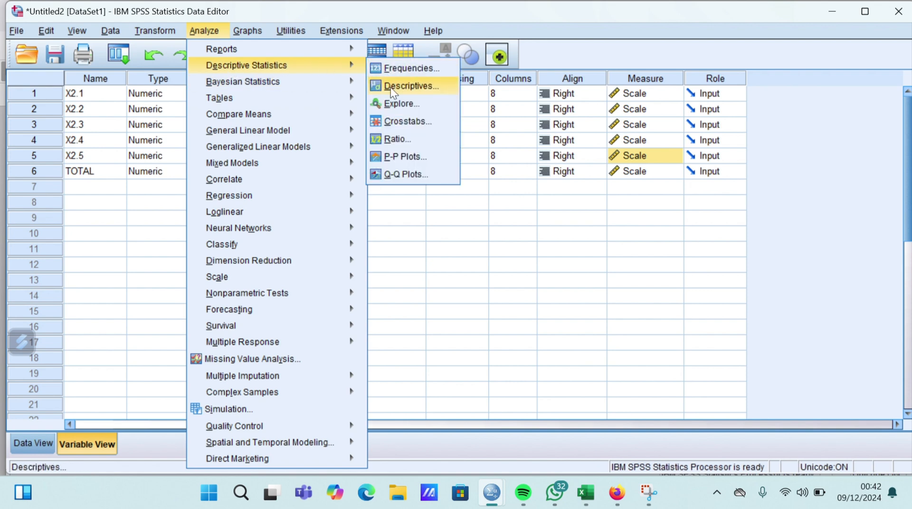
{"action": "left_click", "coordinate": [418, 104]}
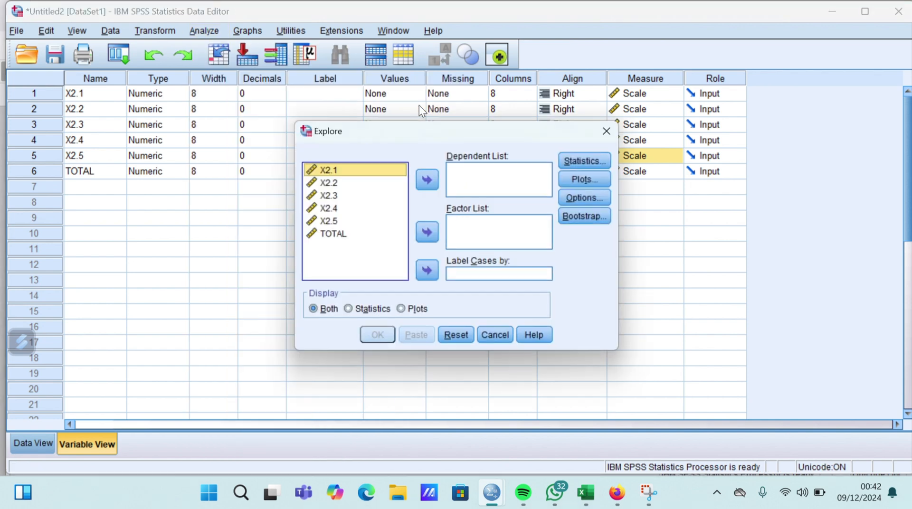
{"action": "key", "text": "shift+Down"}
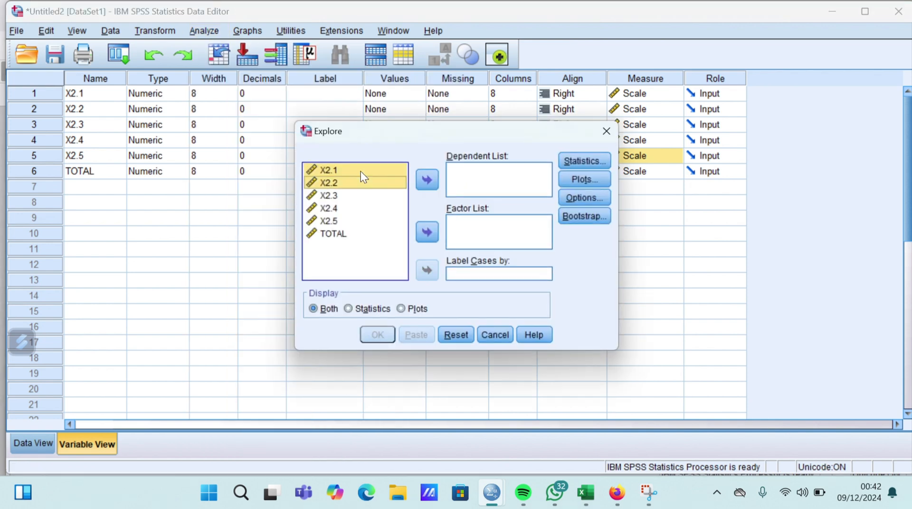
{"action": "key", "text": "shift+Down"}
{"action": "key", "text": "shift+Down"}
{"action": "key", "text": "shift+Down"}
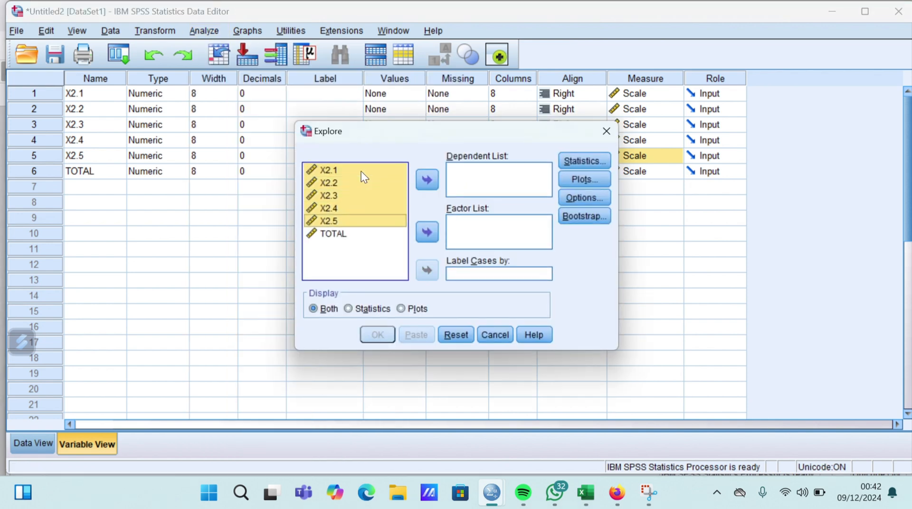
{"action": "left_click", "coordinate": [419, 182]}
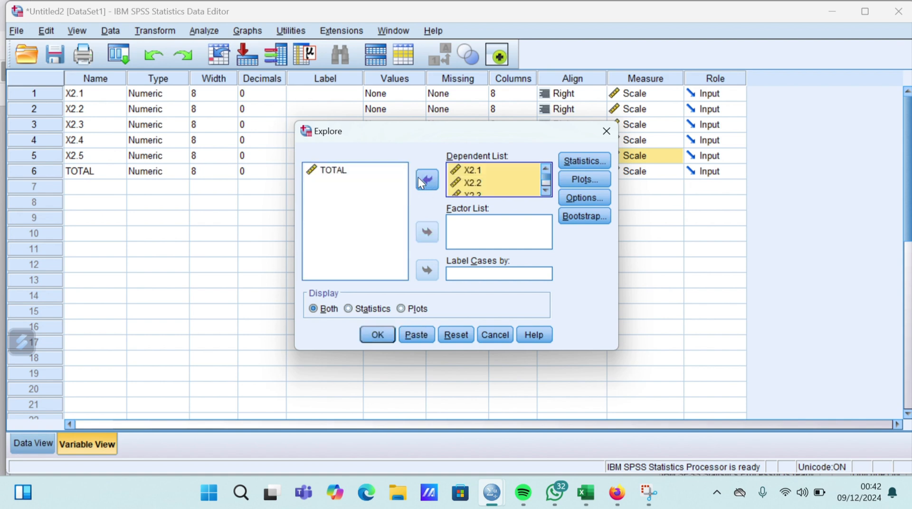
Add normality plots with tests to the Explore analysis of X2.1 through X2.5 and run it.
{"action": "left_click", "coordinate": [595, 180]}
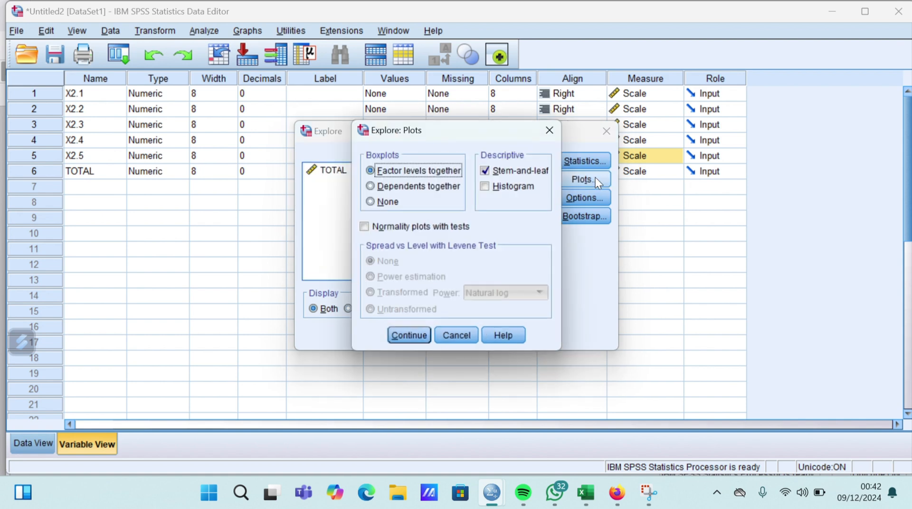
{"action": "left_click", "coordinate": [430, 228]}
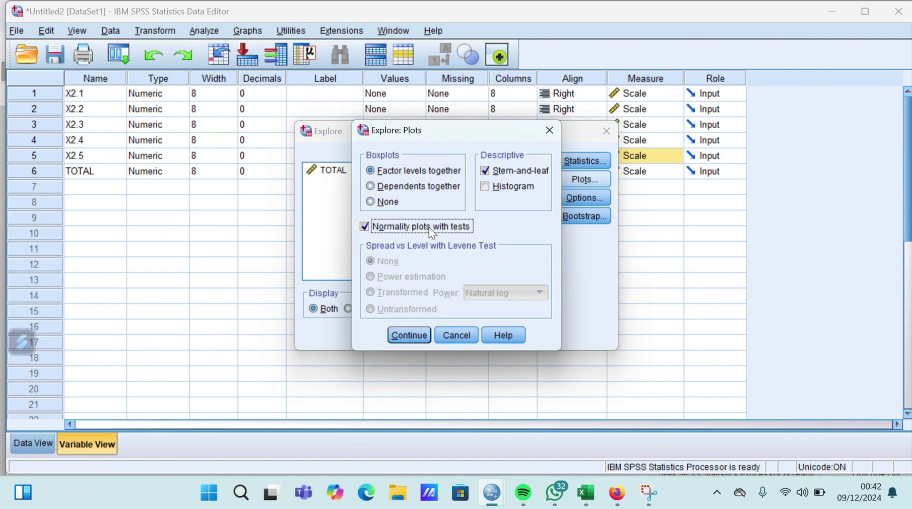
{"action": "left_click", "coordinate": [406, 334]}
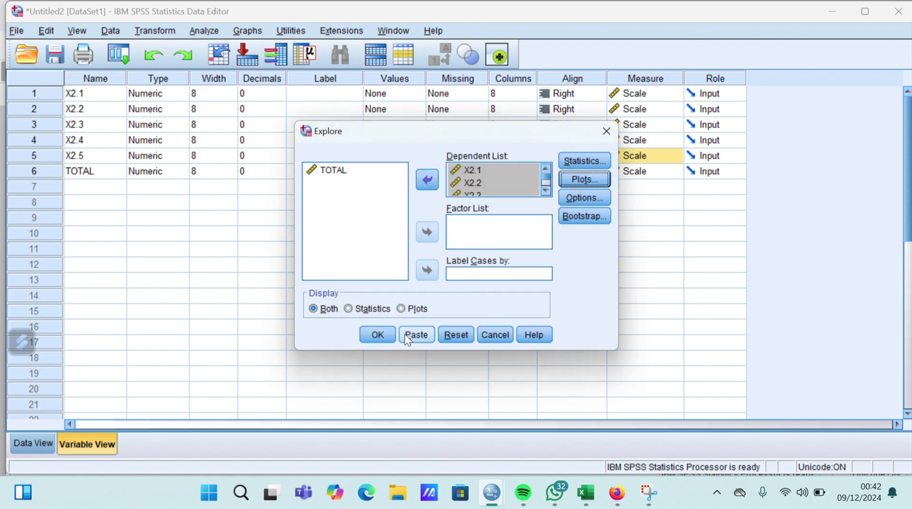
{"action": "left_click", "coordinate": [386, 338]}
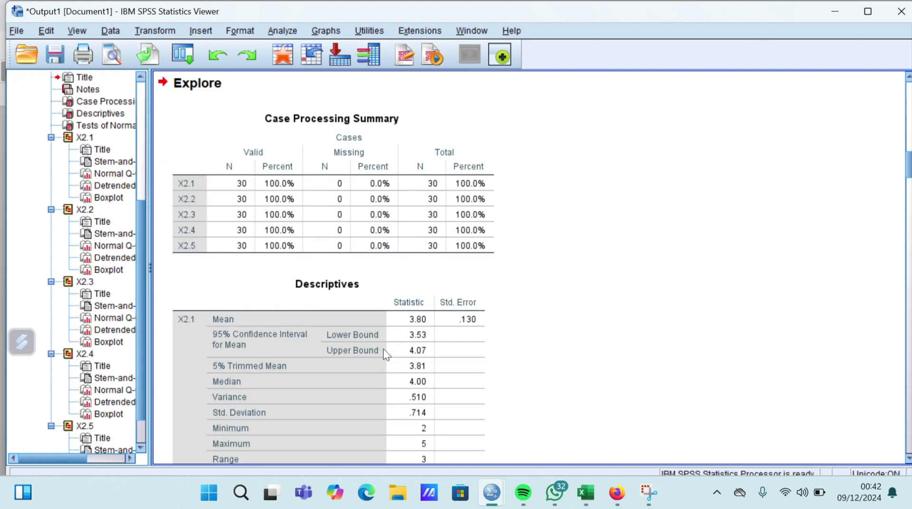
Examine the Tests of Normality table in the Explore output, comparing the Kolmogorov-Smirnov and Shapiro-Wilk significance values of the X2 items.
{"action": "scroll", "coordinate": [388, 355], "scroll_direction": "down", "scroll_amount": 10}
{"action": "scroll", "coordinate": [386, 355], "scroll_direction": "down", "scroll_amount": 10}
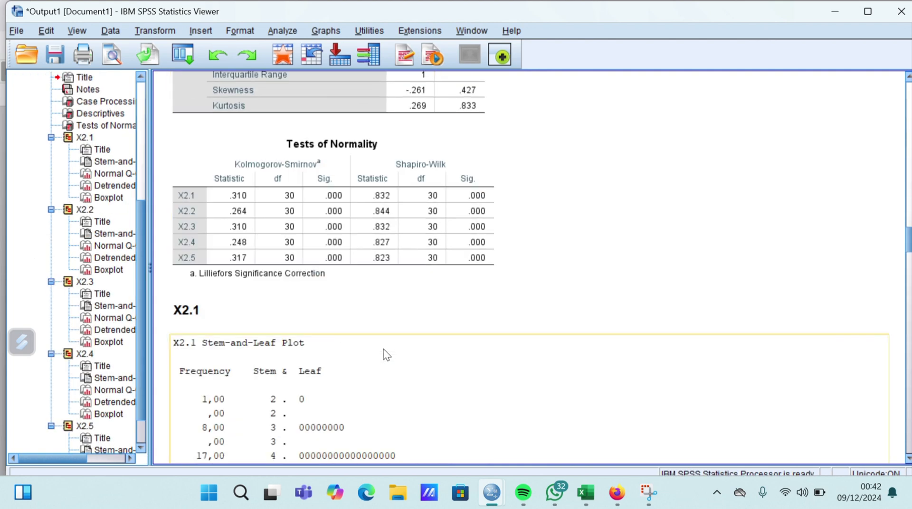
{"action": "left_click", "coordinate": [466, 201]}
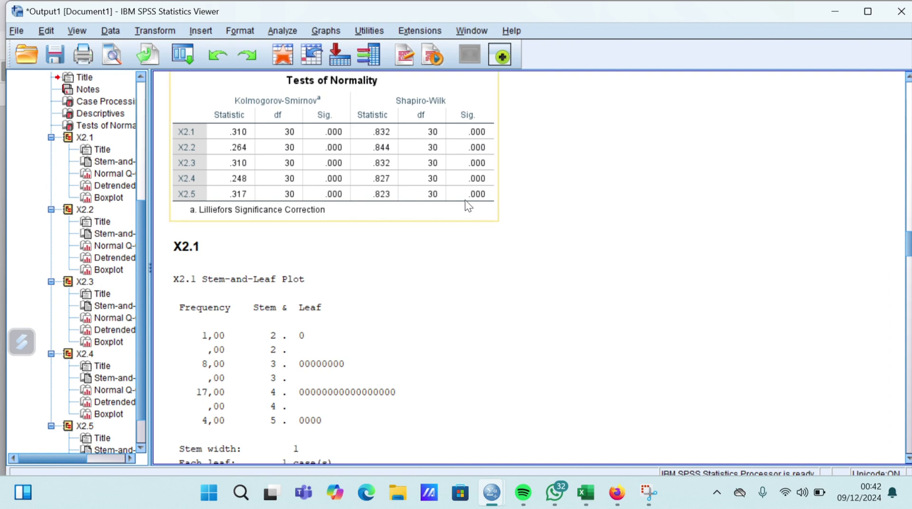
{"action": "left_click", "coordinate": [459, 234]}
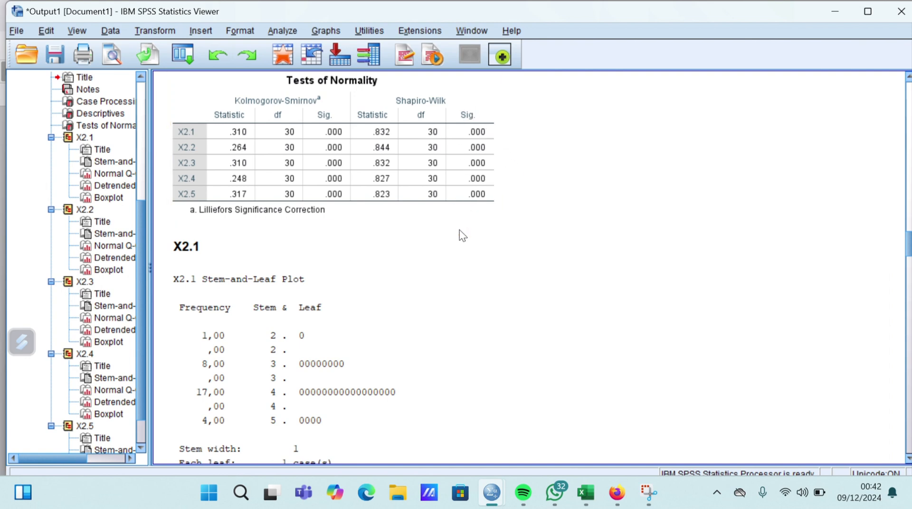
{"action": "scroll", "coordinate": [519, 145], "scroll_direction": "up", "scroll_amount": 2}
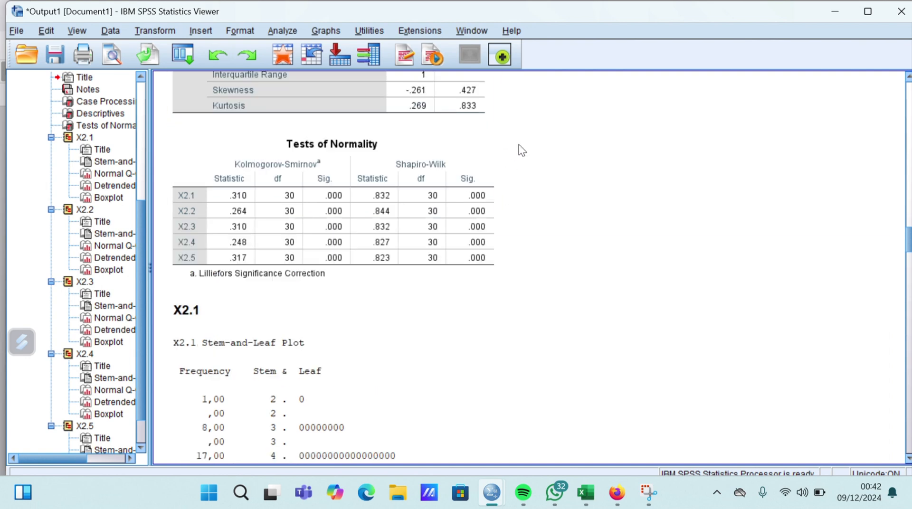
{"action": "left_click", "coordinate": [452, 243]}
{"action": "left_click", "coordinate": [432, 131]}
{"action": "left_click", "coordinate": [312, 209]}
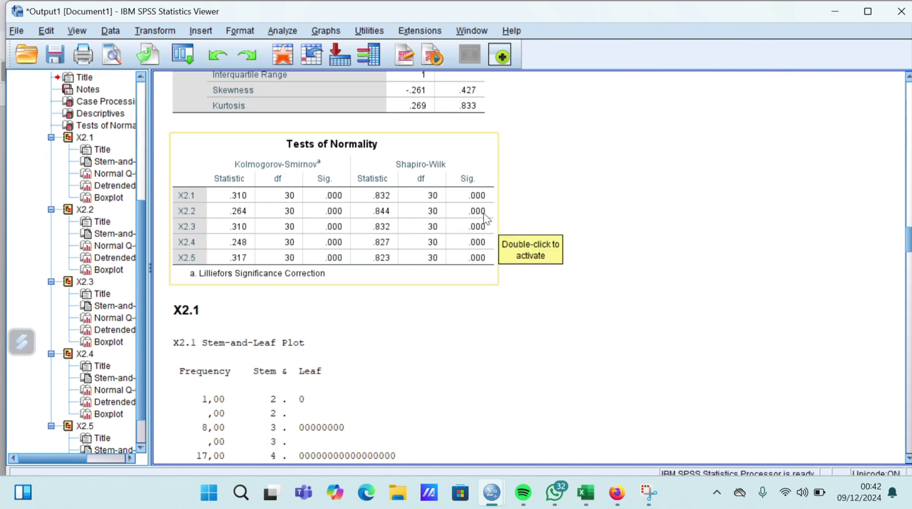
{"action": "left_click", "coordinate": [494, 285]}
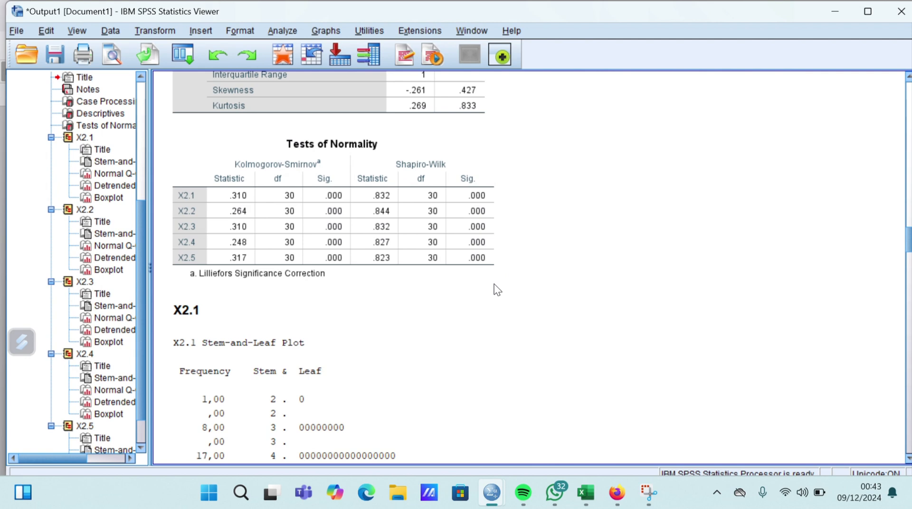
{"action": "left_click", "coordinate": [496, 278]}
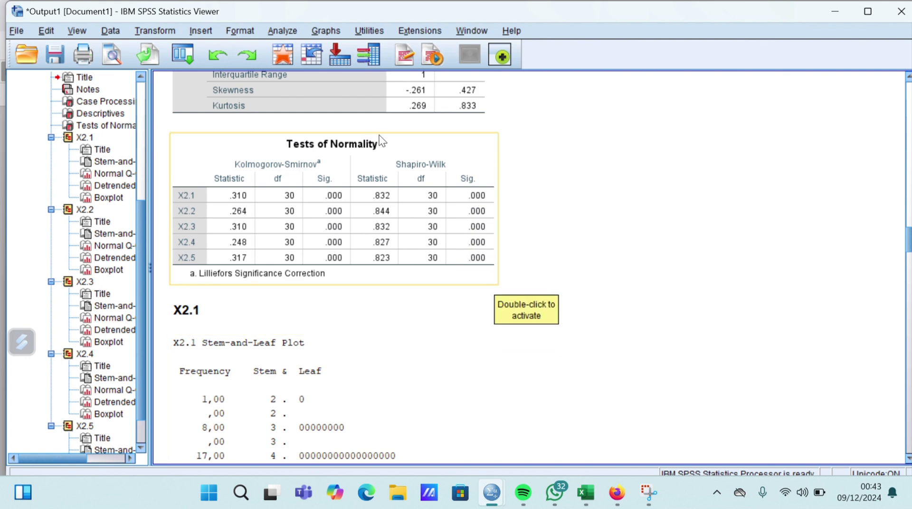
Switch to the Excel workbook and copy the Kualitas Layanan (X3) scores with their totals, B4:G33, from the Layanan sheet.
{"action": "mouse_move", "coordinate": [566, 490]}
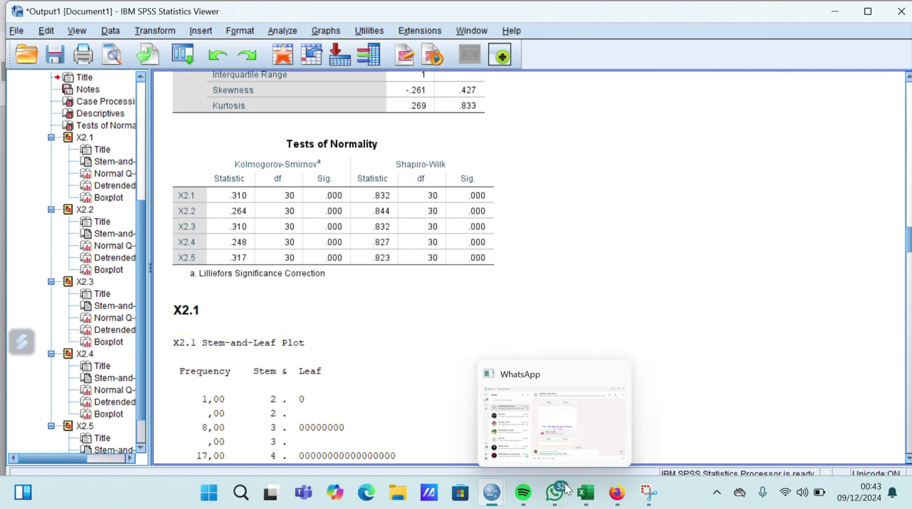
{"action": "left_click", "coordinate": [586, 503]}
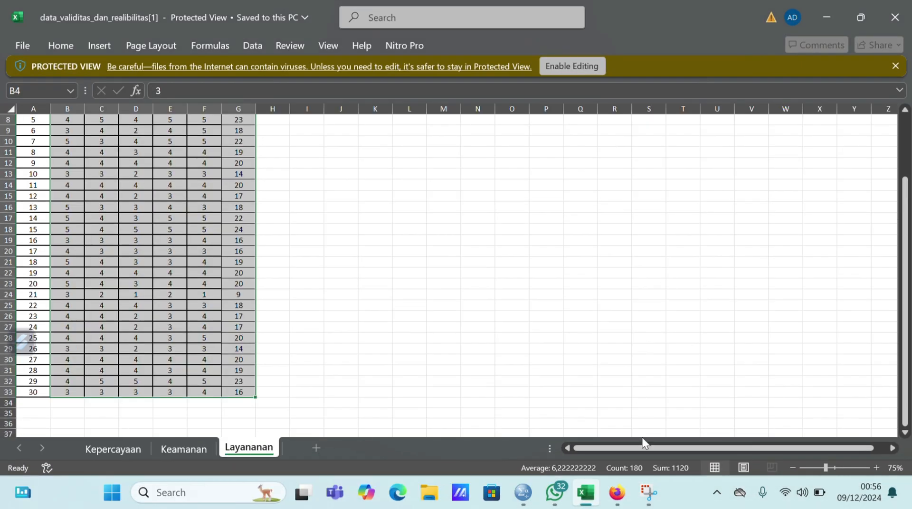
{"action": "left_click", "coordinate": [408, 333]}
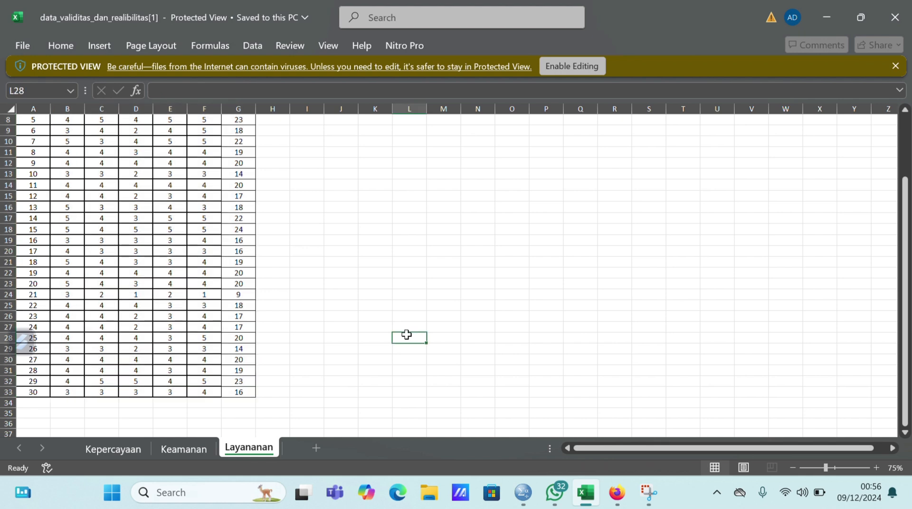
{"action": "scroll", "coordinate": [314, 248], "scroll_direction": "up", "scroll_amount": 1}
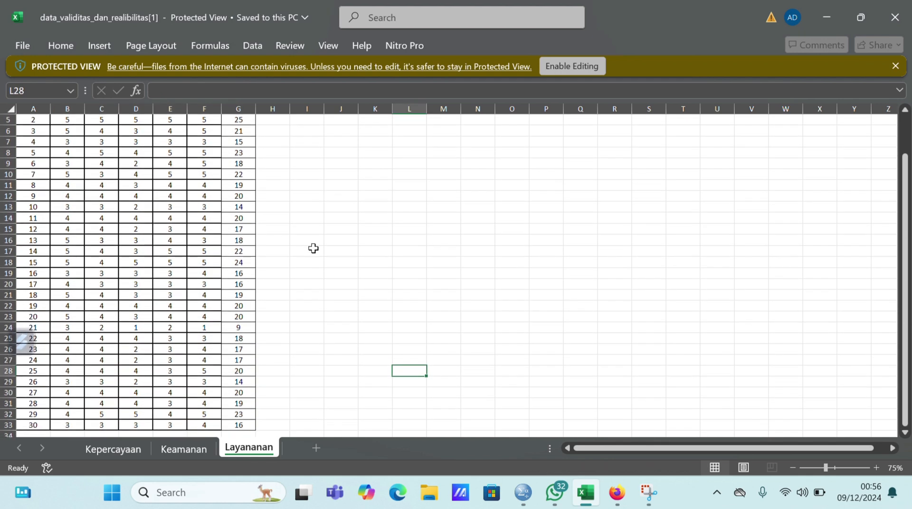
{"action": "scroll", "coordinate": [313, 249], "scroll_direction": "up", "scroll_amount": 2}
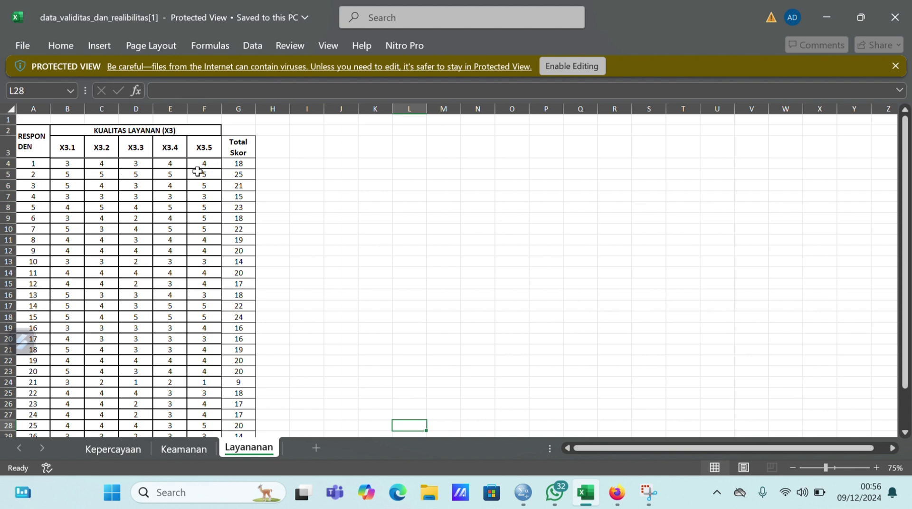
{"action": "left_click", "coordinate": [64, 163]}
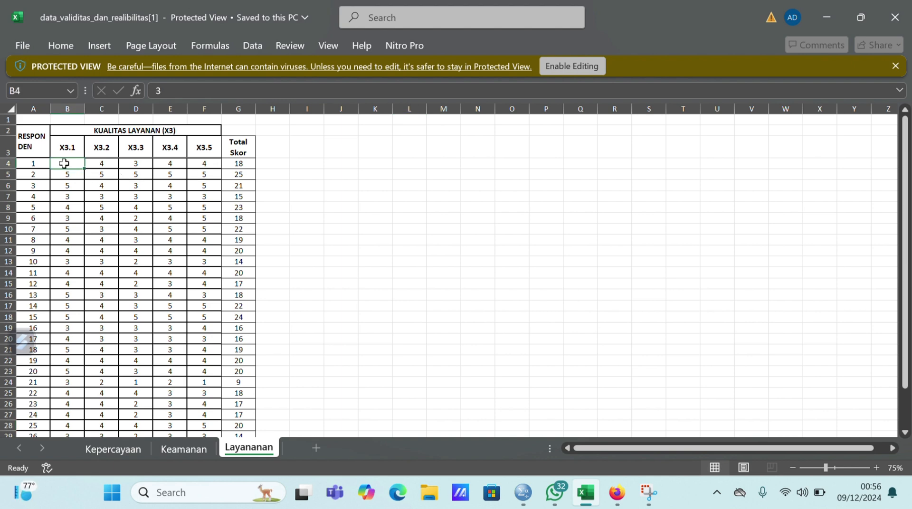
{"action": "left_click_drag", "start_coordinate": [65, 163], "coordinate": [239, 420]}
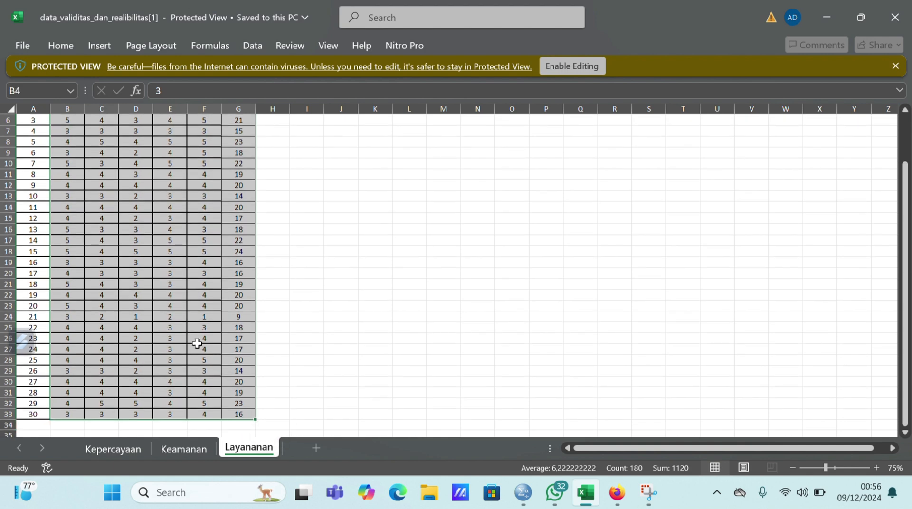
{"action": "key", "text": "ctrl+c"}
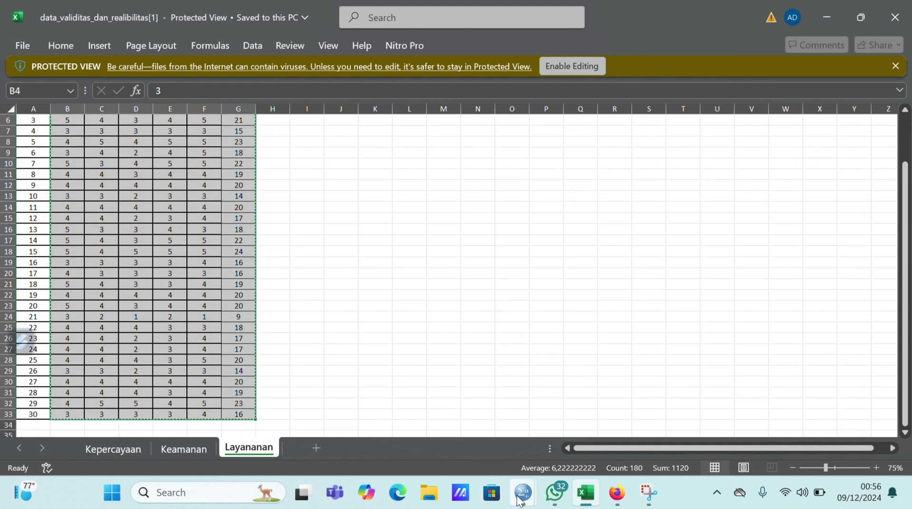
Switch to the empty SPSS dataset and paste the copied X3 scores starting at the first case of the first variable.
{"action": "mouse_move", "coordinate": [522, 499]}
{"action": "left_click", "coordinate": [565, 429]}
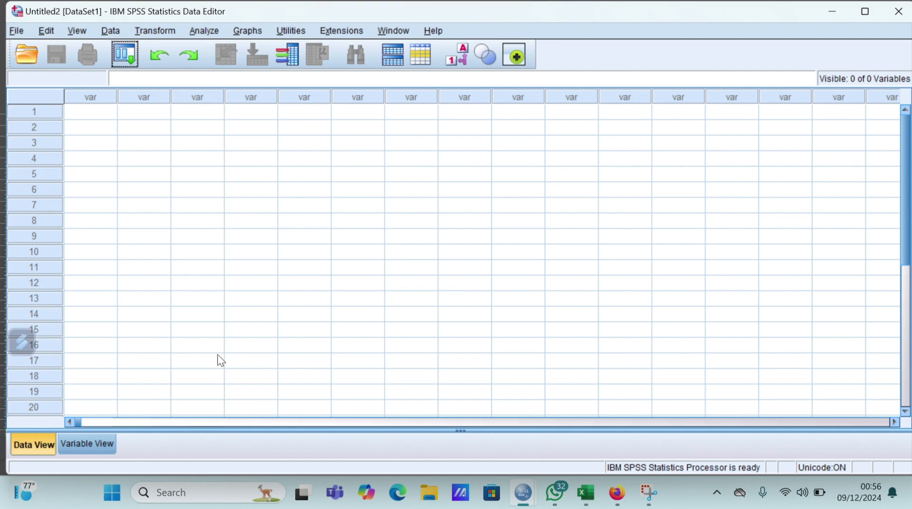
{"action": "left_click", "coordinate": [89, 112]}
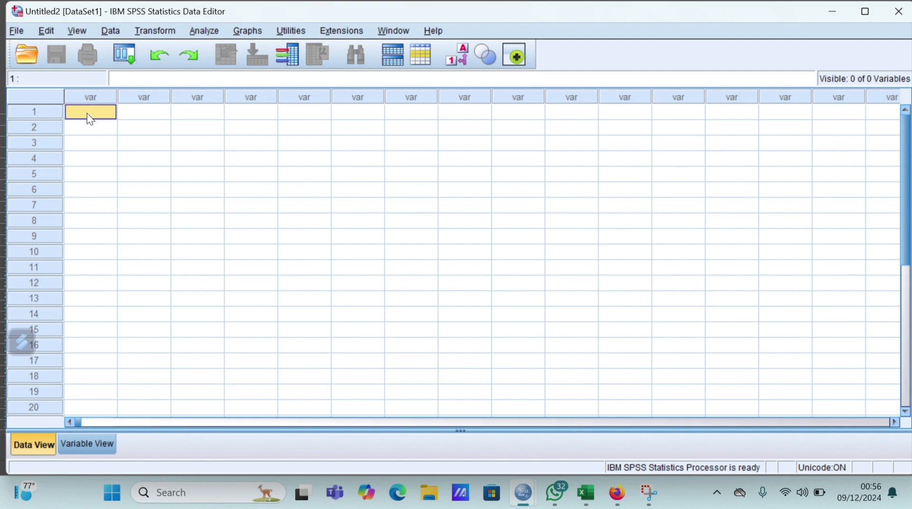
{"action": "key", "text": "ctrl+v"}
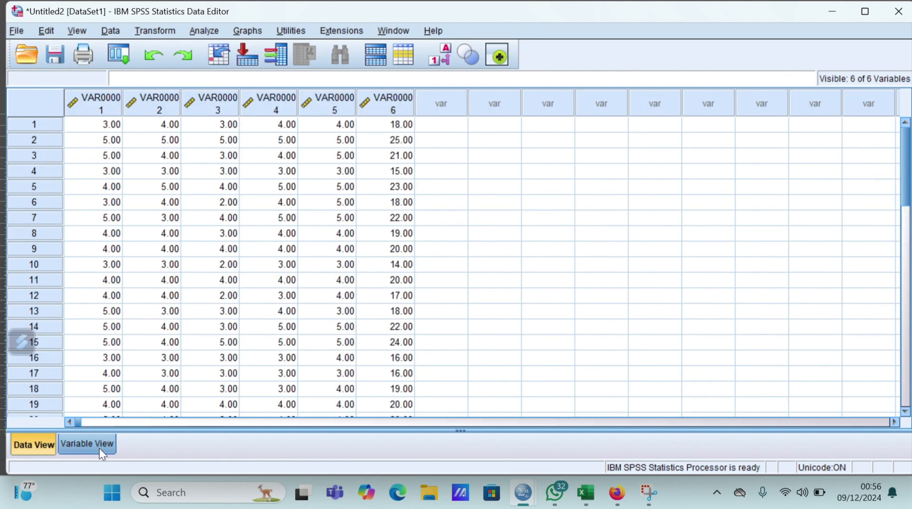
In the variable definitions, rename the first three variables X3.1, X3.2 and X3.3.
{"action": "left_click", "coordinate": [88, 445]}
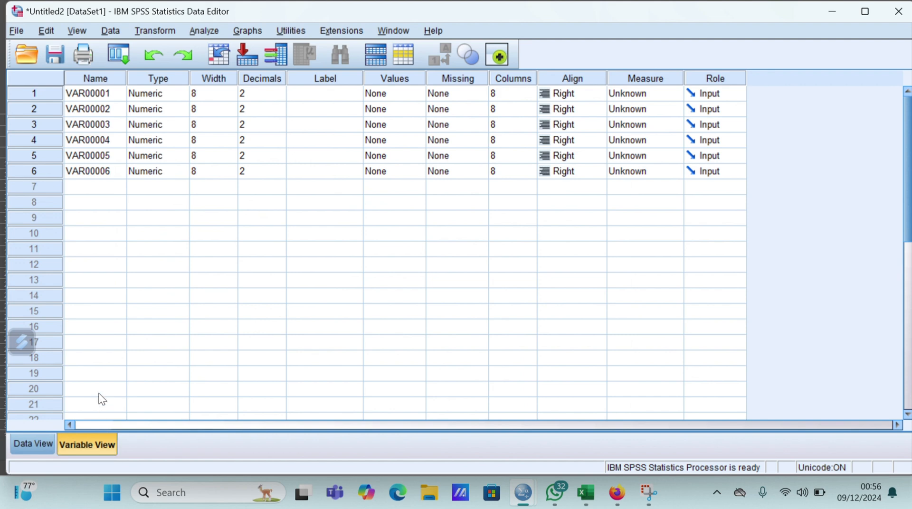
{"action": "left_click", "coordinate": [105, 97]}
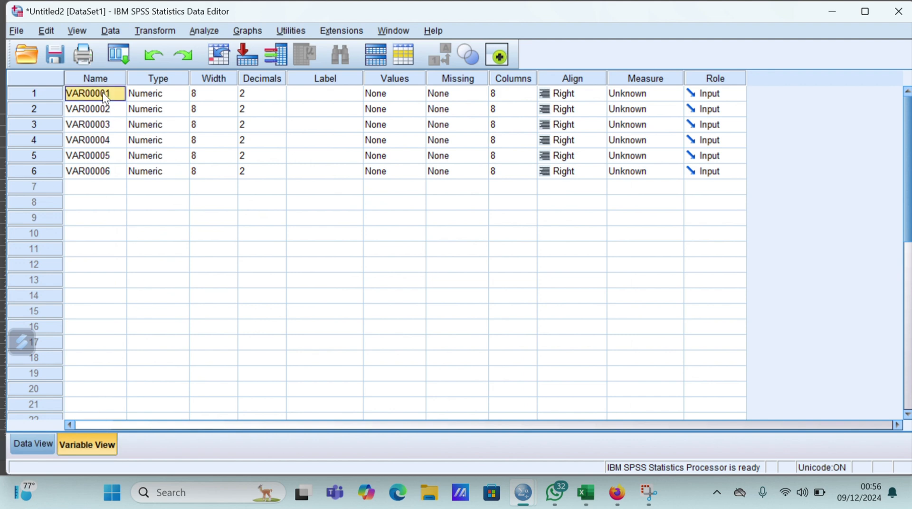
{"action": "type", "text": "X3"}
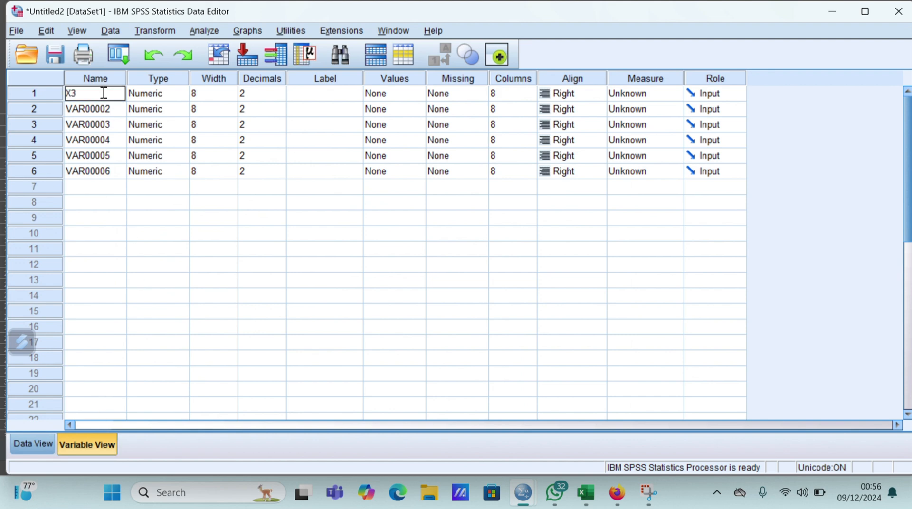
{"action": "type", "text": ".1"}
{"action": "key", "text": "Return"}
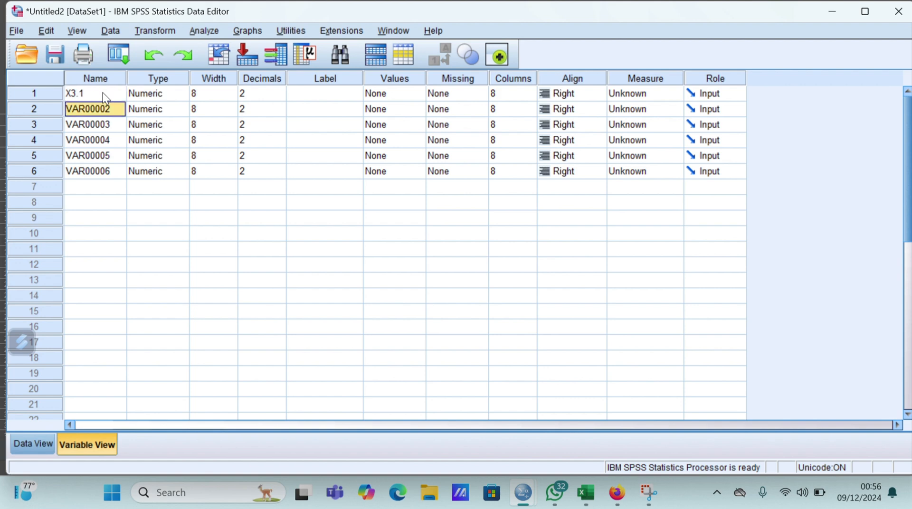
{"action": "type", "text": "X3.2"}
{"action": "key", "text": "Return"}
{"action": "type", "text": "X3.3"}
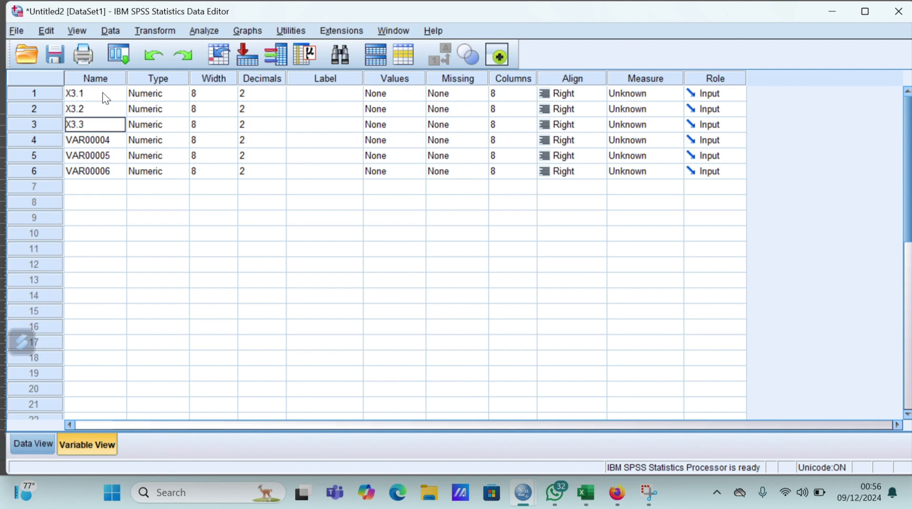
{"action": "key", "text": "Return"}
Rename the fourth, fifth and sixth variables X3.4, X3.5 and TOTAL.
{"action": "type", "text": "X3.3"}
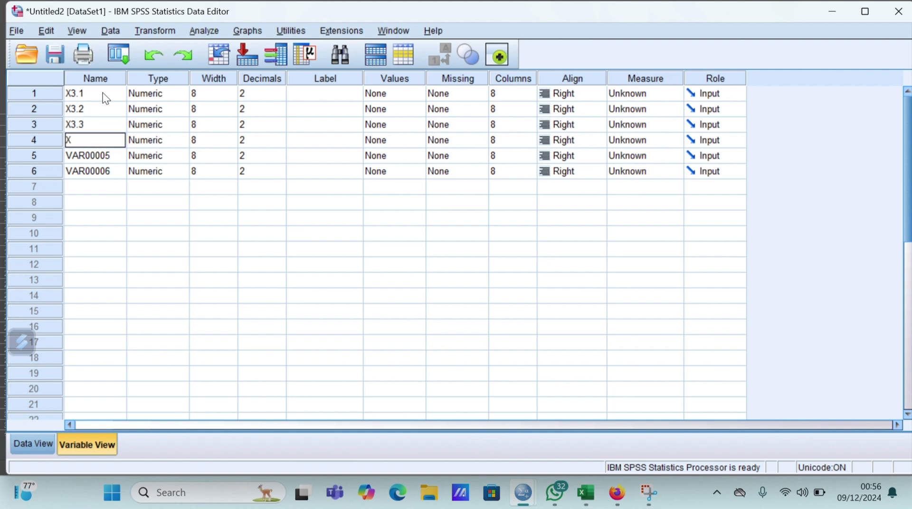
{"action": "type", "text": ".4"}
{"action": "key", "text": "Return"}
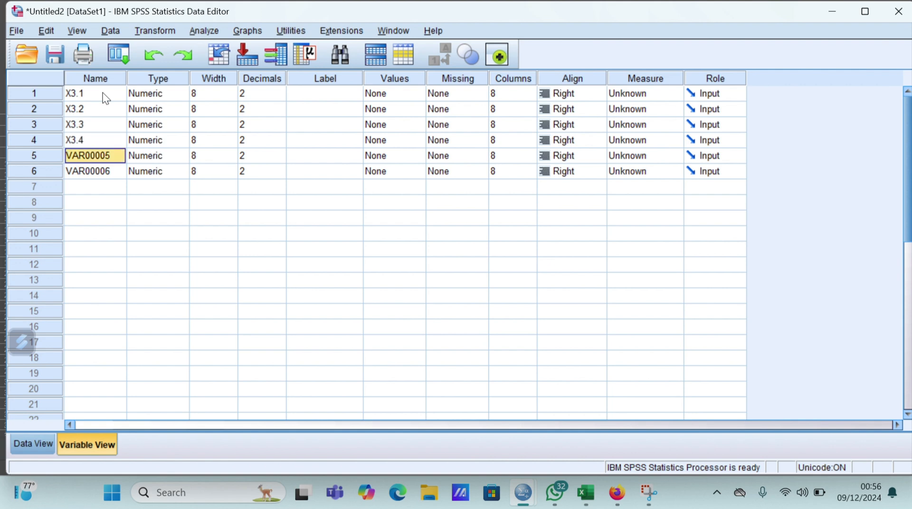
{"action": "type", "text": "X3.5"}
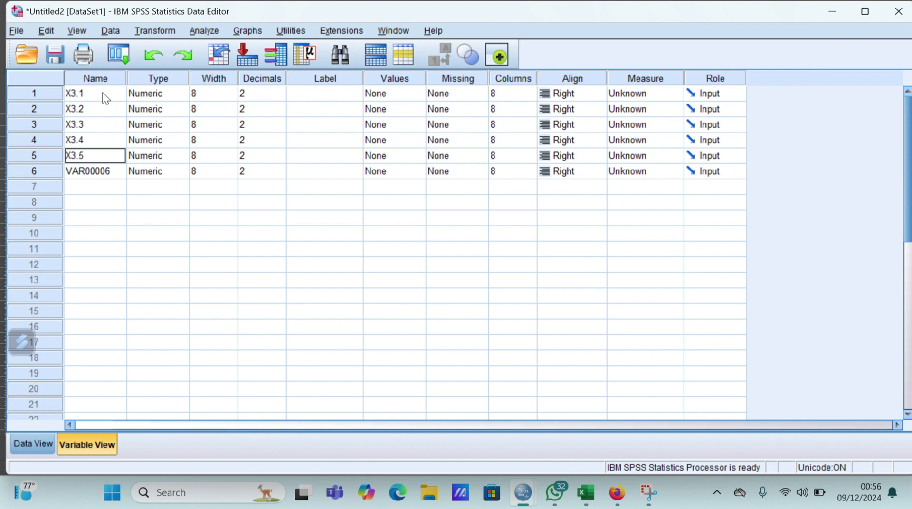
{"action": "key", "text": "Return"}
{"action": "type", "text": "TOTAL"}
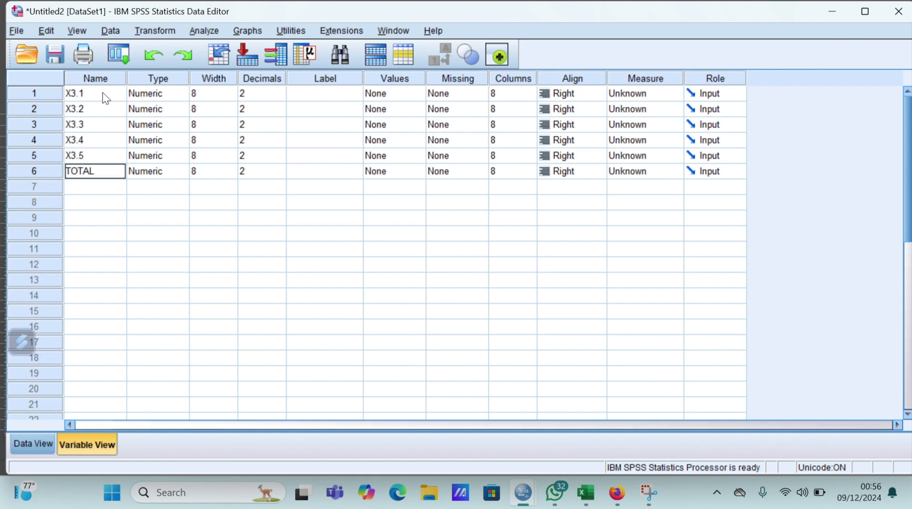
Give the TOTAL variable the label TOTAL.
{"action": "left_click", "coordinate": [335, 172]}
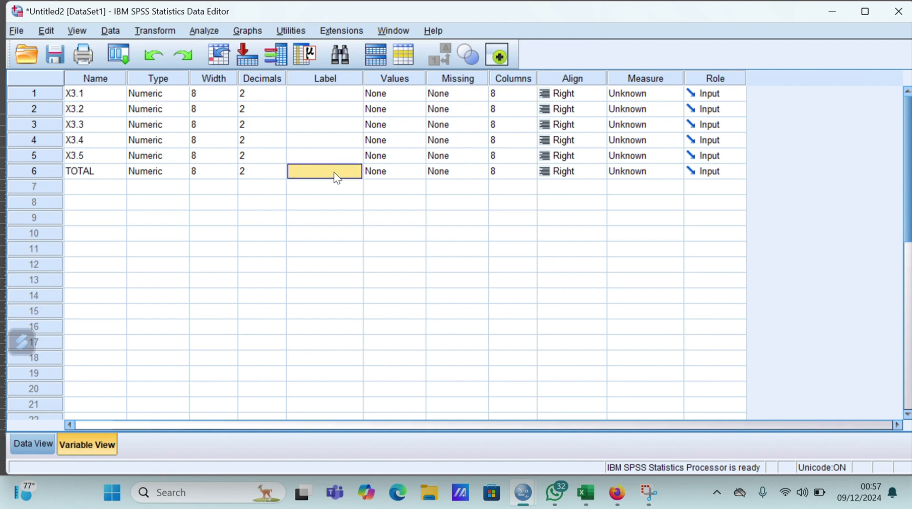
{"action": "type", "text": "TOTA"}
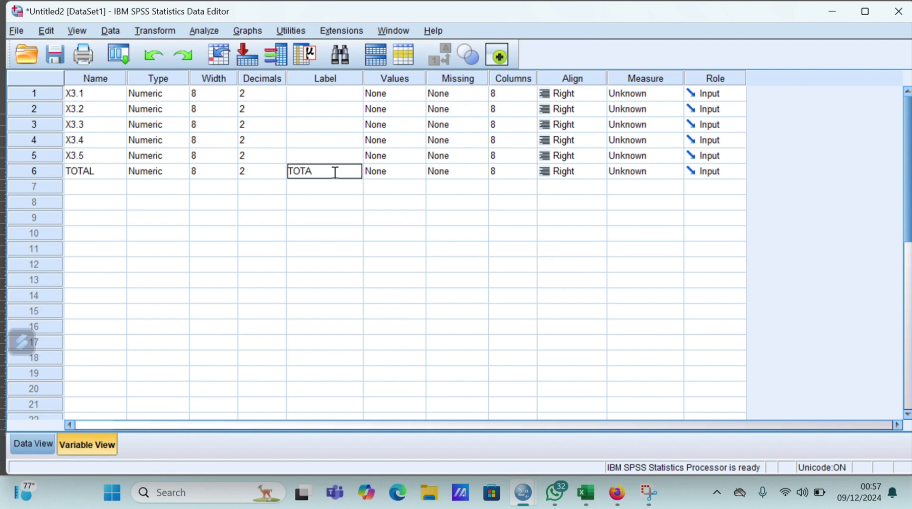
{"action": "type", "text": "L"}
Set the number of decimals to 0 for X3.1, X3.2, X3.3 and X3.4.
{"action": "left_click", "coordinate": [263, 94]}
{"action": "left_click", "coordinate": [280, 97]}
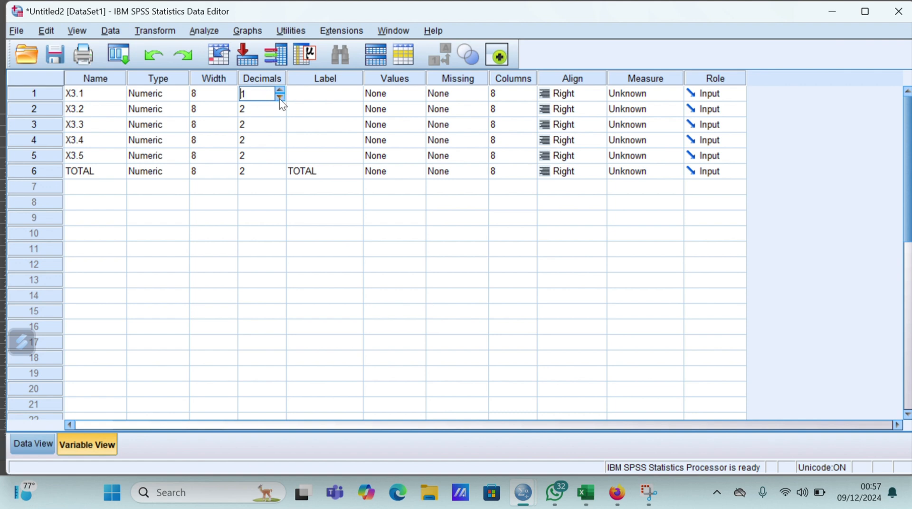
{"action": "left_click", "coordinate": [279, 99]}
{"action": "left_click", "coordinate": [280, 106]}
{"action": "left_click", "coordinate": [280, 112]}
{"action": "left_click", "coordinate": [280, 112]}
{"action": "left_click", "coordinate": [278, 124]}
{"action": "left_click", "coordinate": [279, 126]}
{"action": "left_click", "coordinate": [279, 127]}
{"action": "left_click", "coordinate": [279, 140]}
{"action": "left_click", "coordinate": [280, 144]}
{"action": "left_click", "coordinate": [280, 145]}
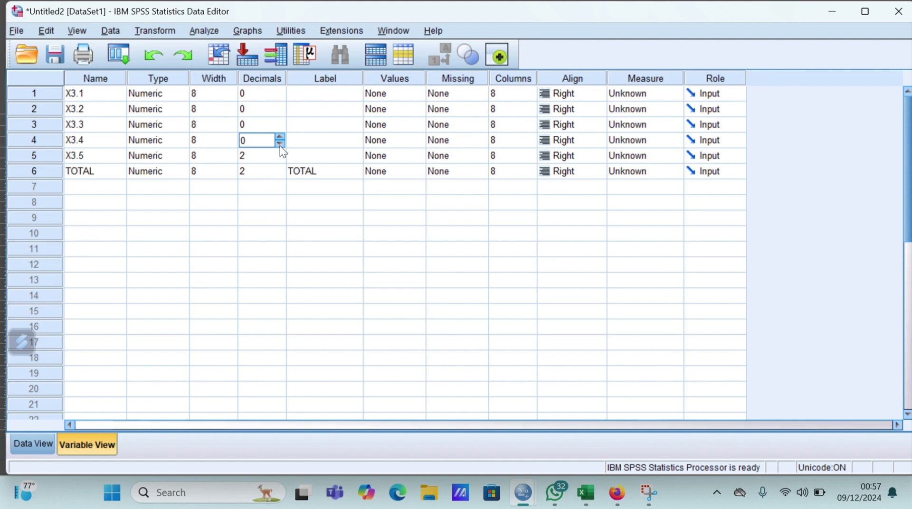
Set the number of decimals to 0 for the variables X3.5 and TOTAL.
{"action": "left_click", "coordinate": [280, 155]}
{"action": "left_click", "coordinate": [280, 160]}
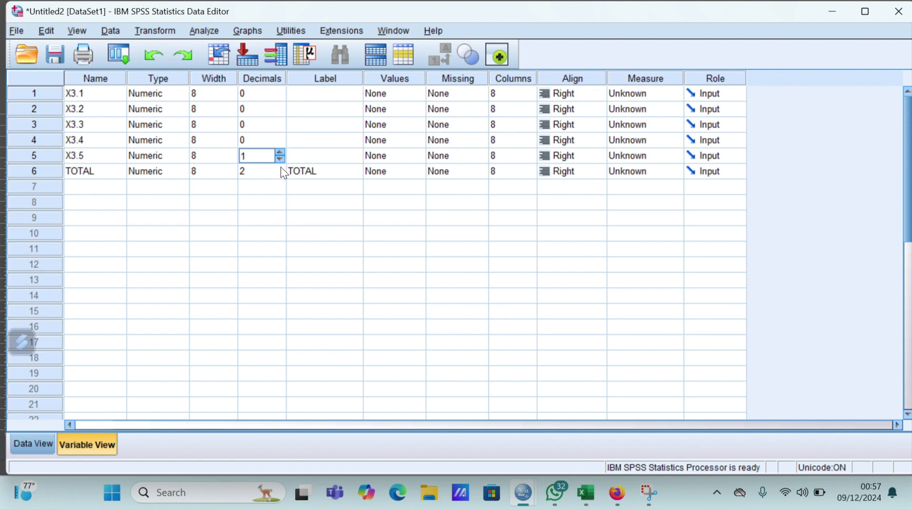
{"action": "left_click", "coordinate": [281, 161]}
{"action": "left_click", "coordinate": [281, 170]}
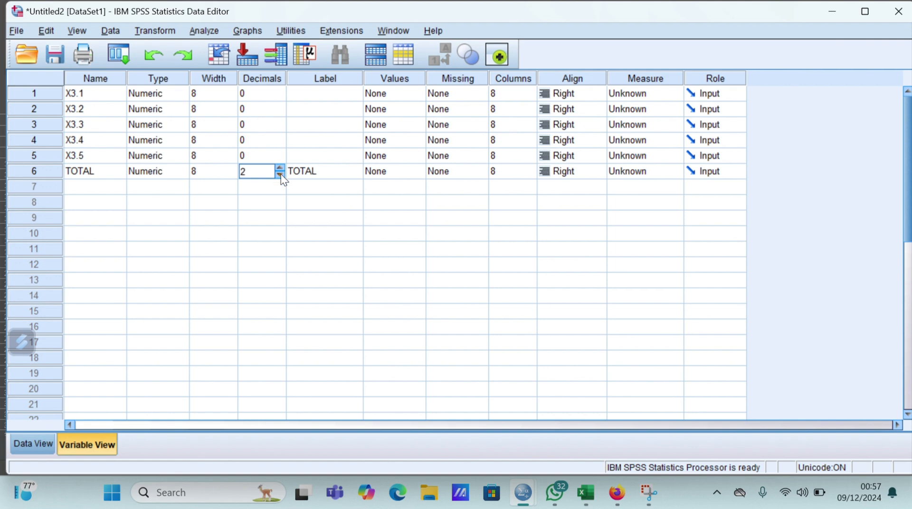
{"action": "left_click", "coordinate": [281, 174]}
{"action": "left_click", "coordinate": [281, 174]}
Set the measurement level to Scale for all six variables, X3.1 through X3.5 and TOTAL.
{"action": "left_click", "coordinate": [646, 92]}
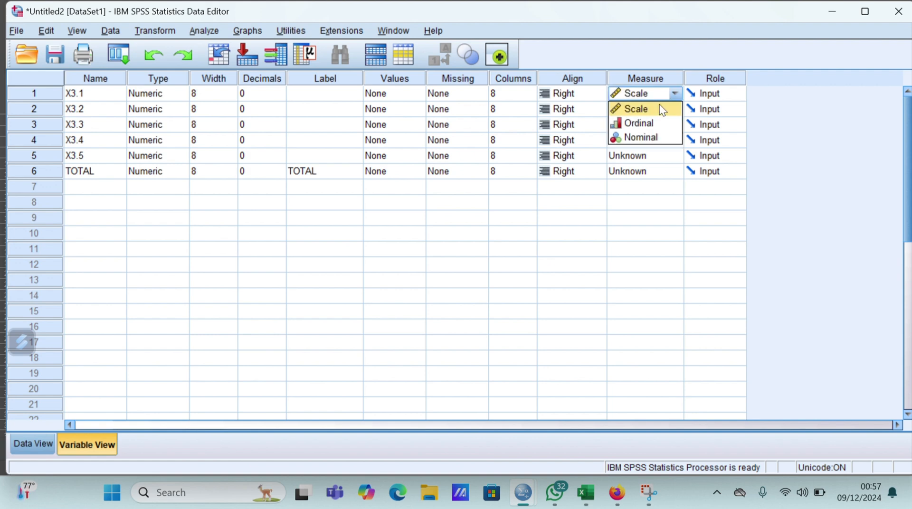
{"action": "left_click", "coordinate": [660, 107]}
{"action": "left_click", "coordinate": [658, 122]}
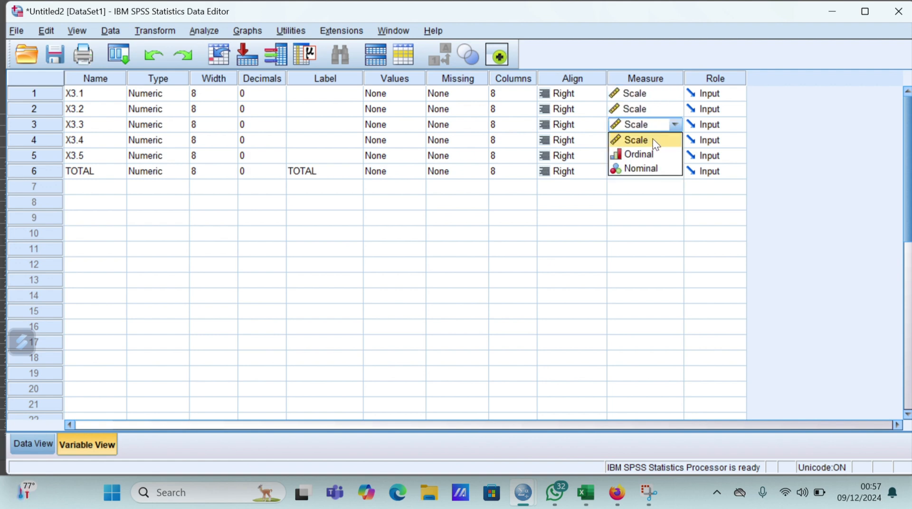
{"action": "left_click", "coordinate": [653, 139]}
{"action": "left_click", "coordinate": [656, 140]}
{"action": "left_click", "coordinate": [656, 156]}
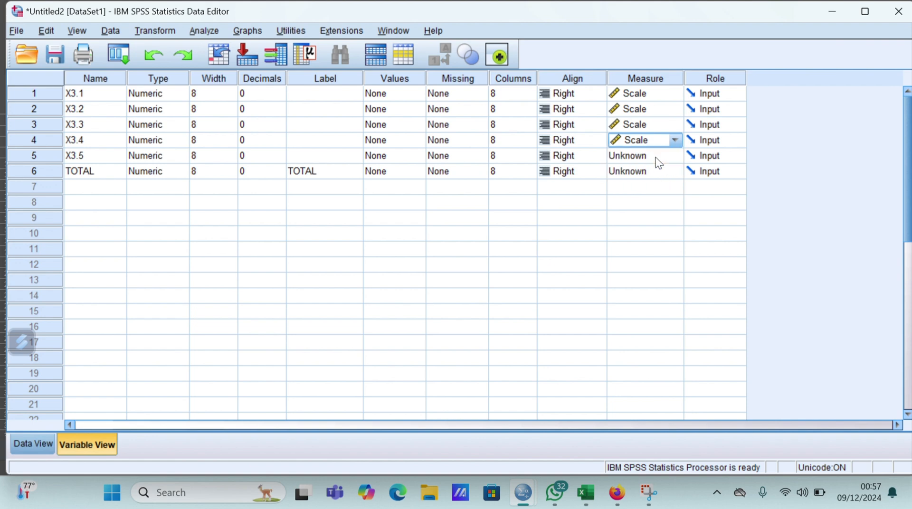
{"action": "left_click", "coordinate": [655, 157]}
{"action": "left_click", "coordinate": [651, 172]}
{"action": "left_click", "coordinate": [654, 172]}
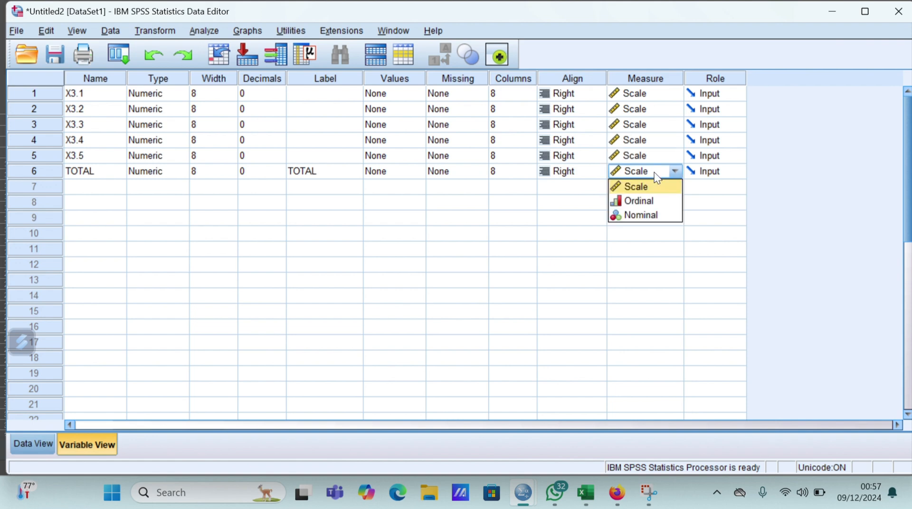
{"action": "left_click", "coordinate": [646, 188]}
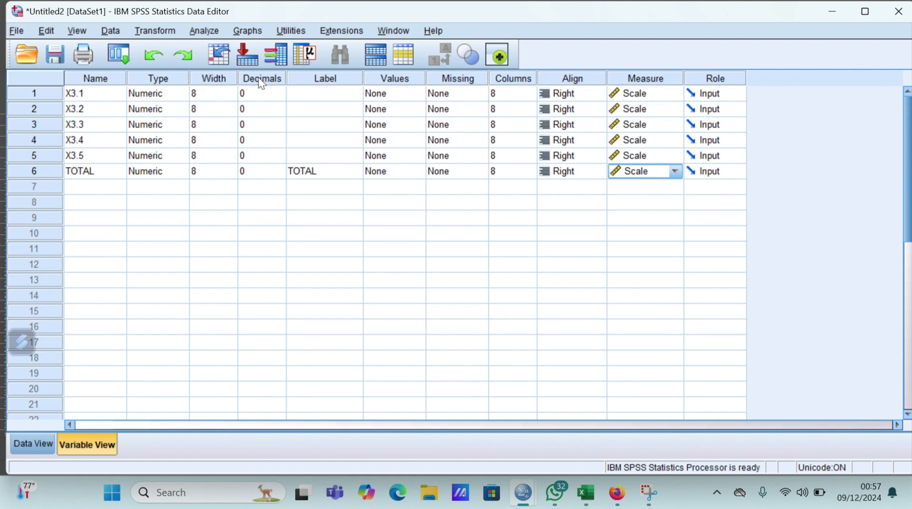
Run a two-tailed bivariate Pearson correlation on X3.1 through X3.5 and TOTAL, with significant correlations flagged.
{"action": "left_click", "coordinate": [200, 29]}
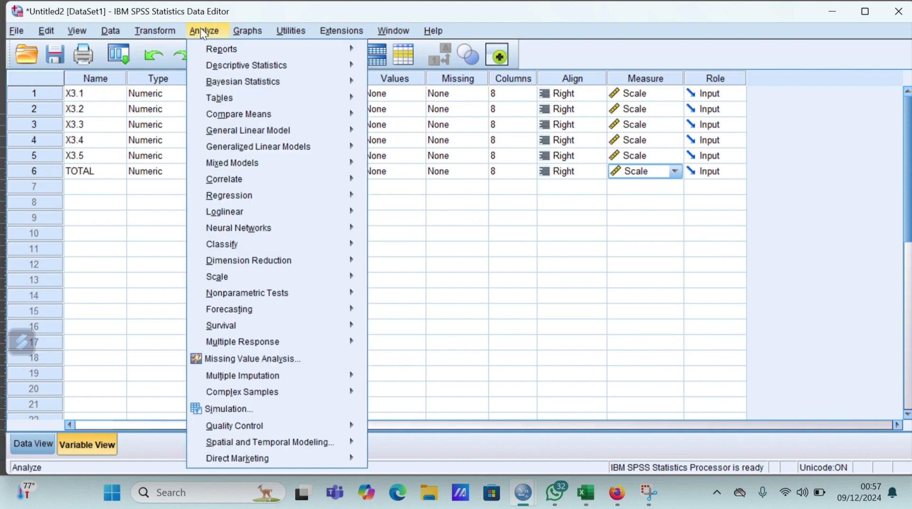
{"action": "mouse_move", "coordinate": [264, 184]}
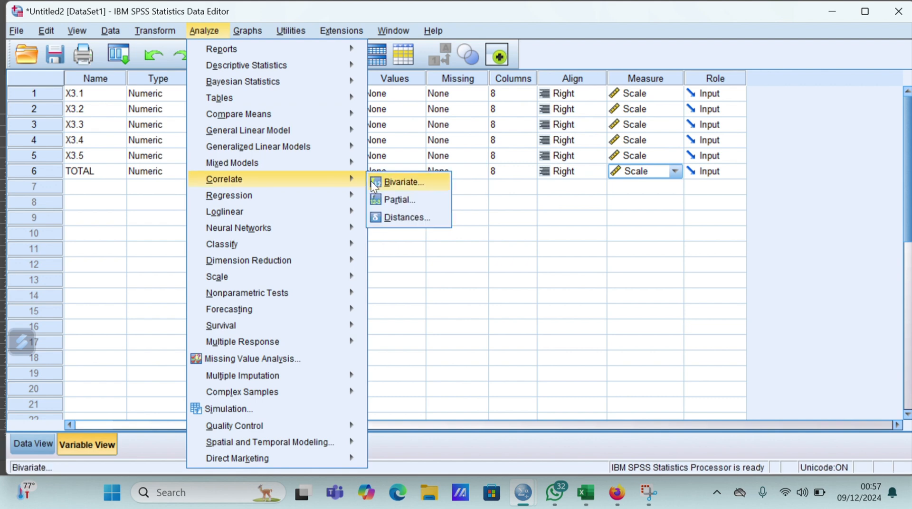
{"action": "left_click", "coordinate": [427, 183]}
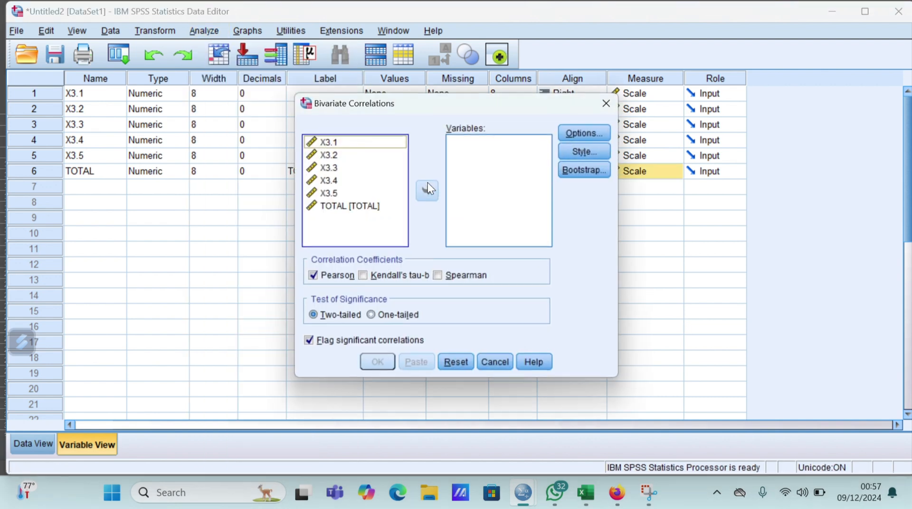
{"action": "left_click", "coordinate": [341, 142]}
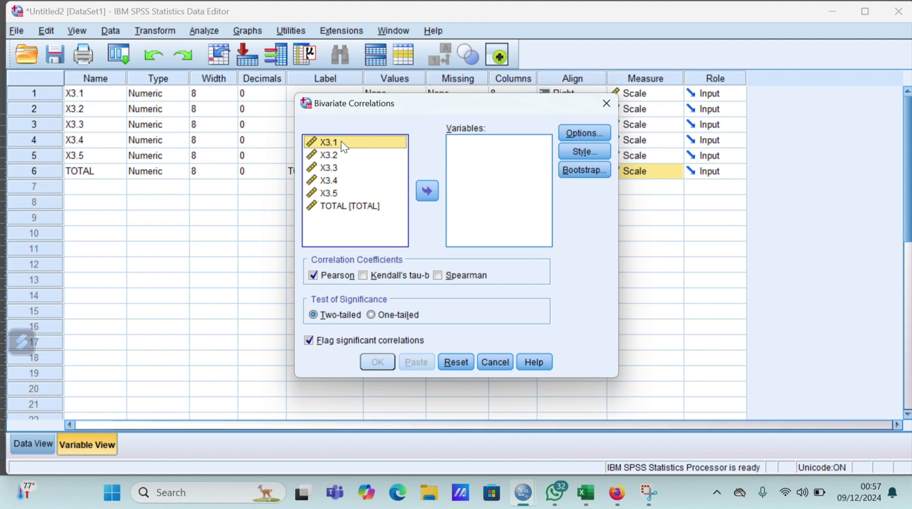
{"action": "key", "text": "shift+Down"}
{"action": "key", "text": "shift+Down"}
{"action": "key", "text": "shift+Down"}
{"action": "key", "text": "shift+Down"}
{"action": "key", "text": "shift+Down"}
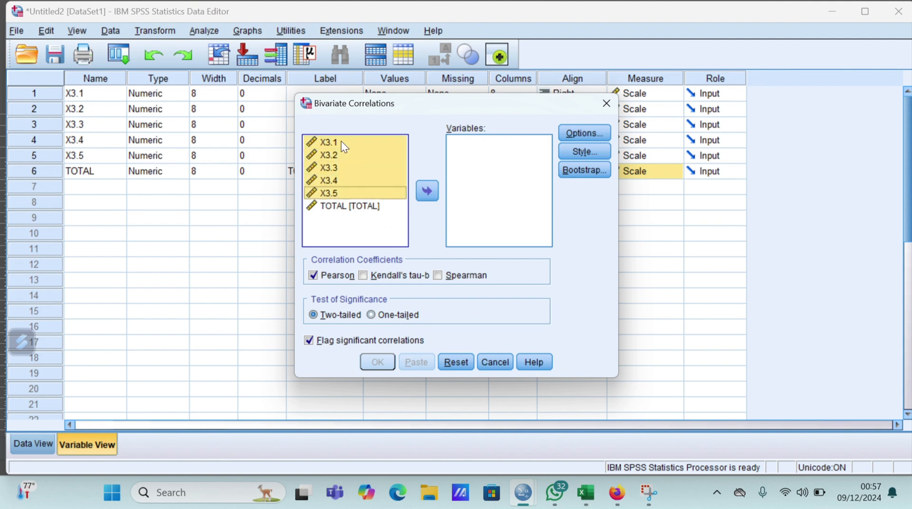
{"action": "left_click", "coordinate": [427, 191]}
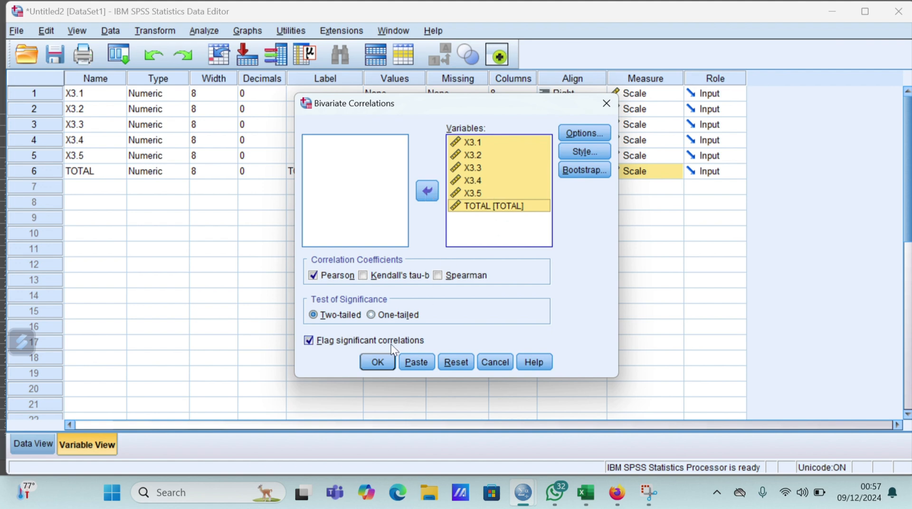
{"action": "left_click", "coordinate": [375, 362]}
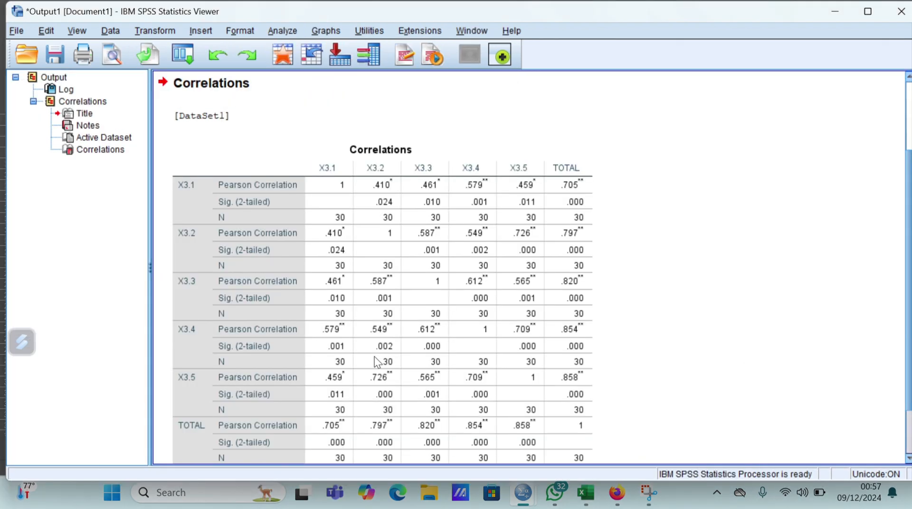
{"action": "scroll", "coordinate": [561, 297], "scroll_direction": "down", "scroll_amount": 2}
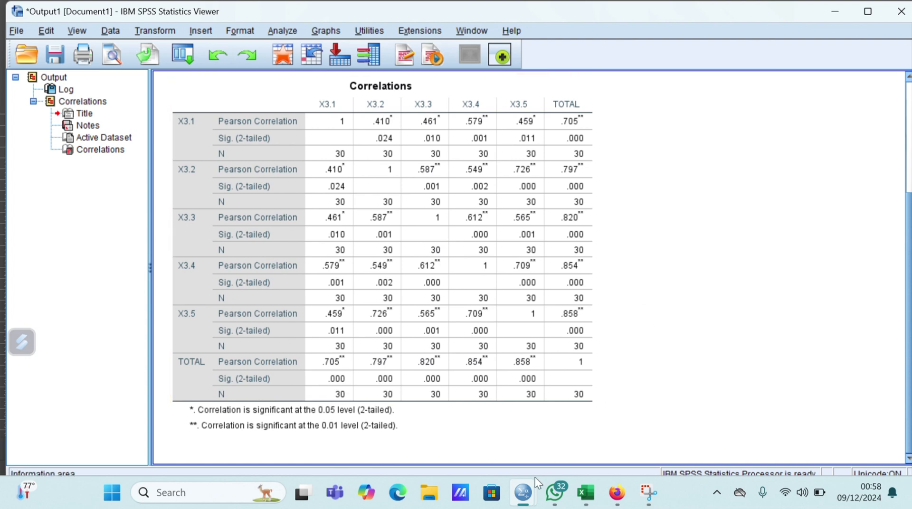
Run a Reliability Analysis with the Alpha model on items X3.1 through X3.5, leaving out TOTAL.
{"action": "mouse_move", "coordinate": [528, 501]}
{"action": "left_click", "coordinate": [571, 435]}
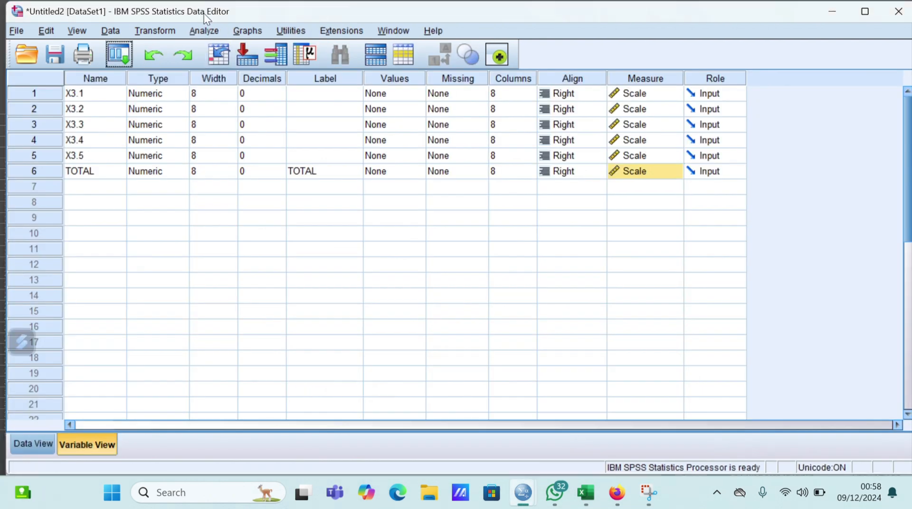
{"action": "left_click", "coordinate": [208, 31]}
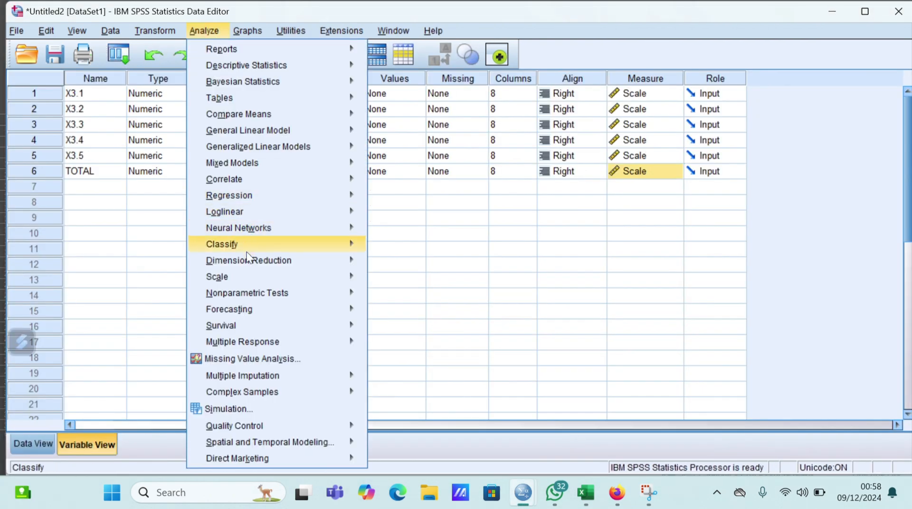
{"action": "mouse_move", "coordinate": [251, 278]}
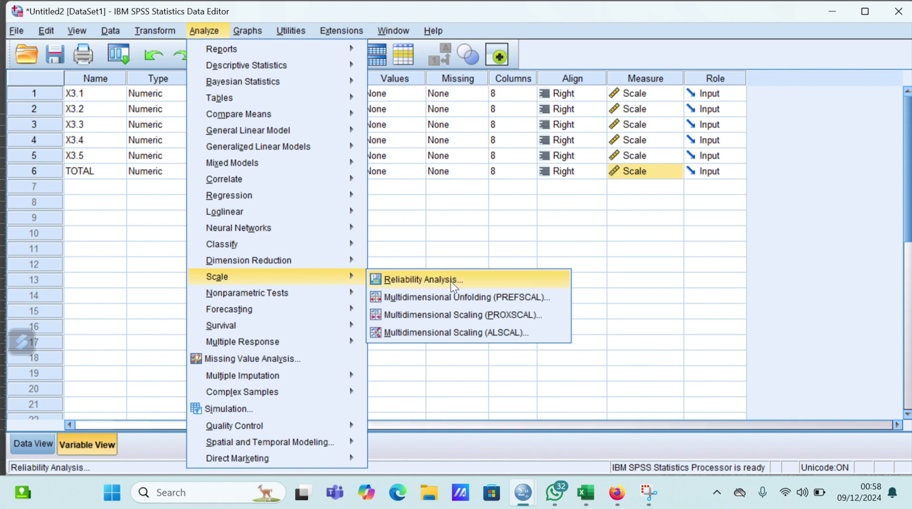
{"action": "left_click", "coordinate": [478, 281]}
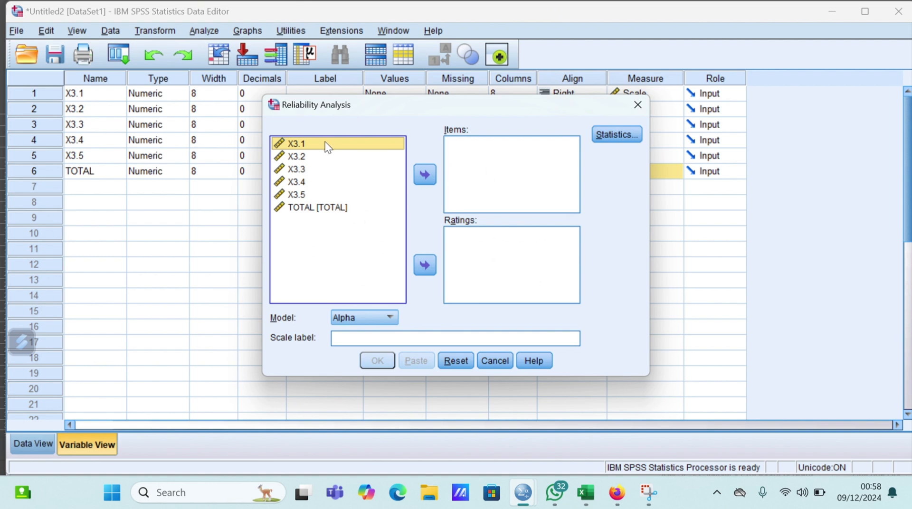
{"action": "key", "text": "shift+Down"}
{"action": "key", "text": "shift+Down"}
{"action": "key", "text": "shift+Down"}
{"action": "key", "text": "shift+Down"}
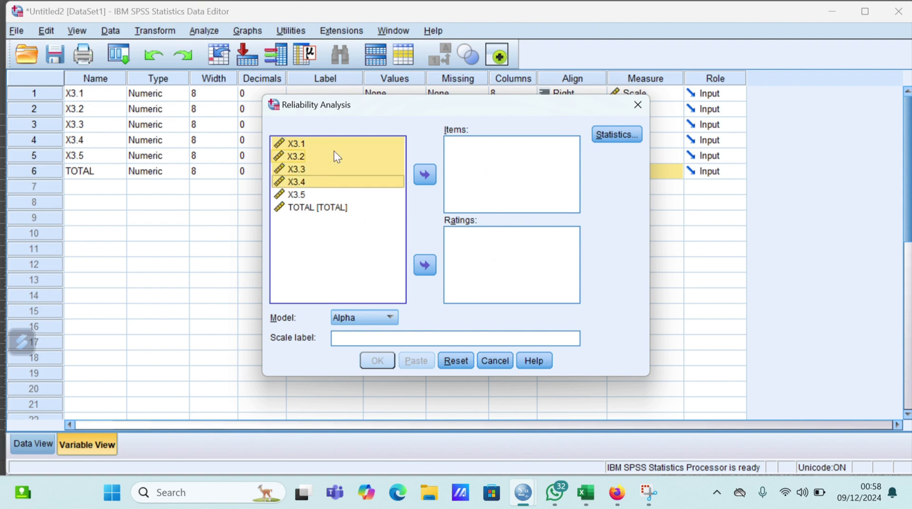
{"action": "left_click", "coordinate": [432, 175]}
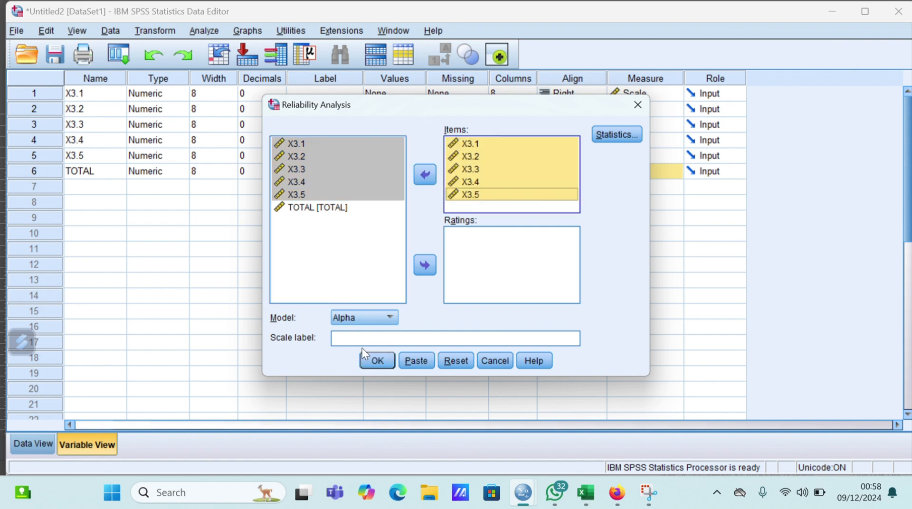
{"action": "left_click", "coordinate": [376, 360]}
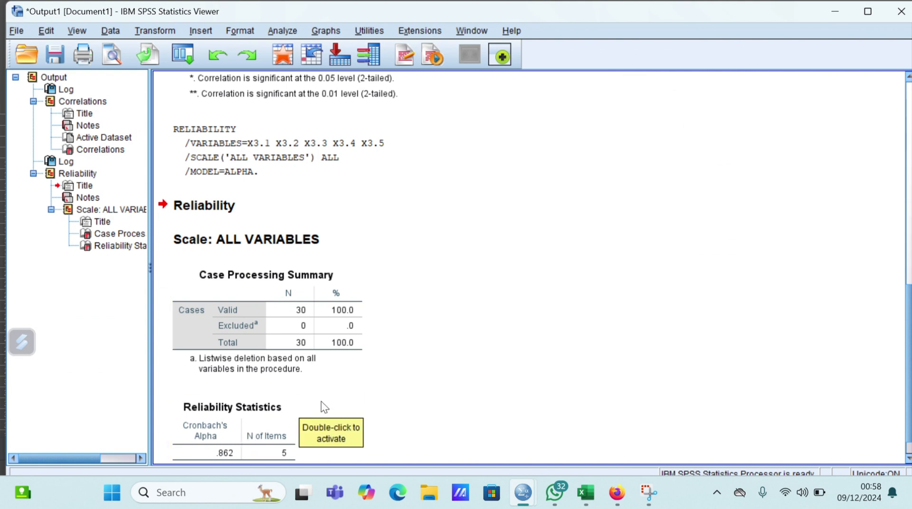
{"action": "scroll", "coordinate": [247, 454], "scroll_direction": "down", "scroll_amount": 1}
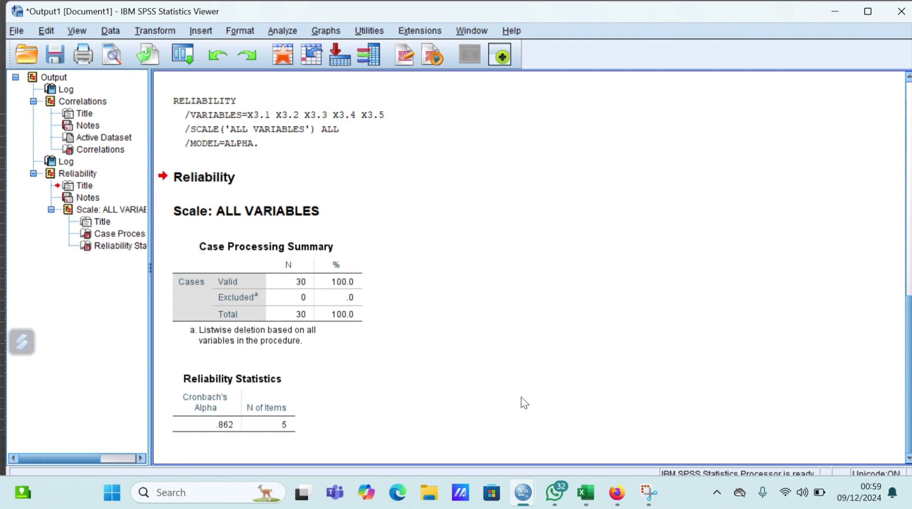
Set up an Explore analysis from the dataset with X3.1 through X3.5 as the dependent variables.
{"action": "mouse_move", "coordinate": [528, 493]}
{"action": "left_click", "coordinate": [574, 446]}
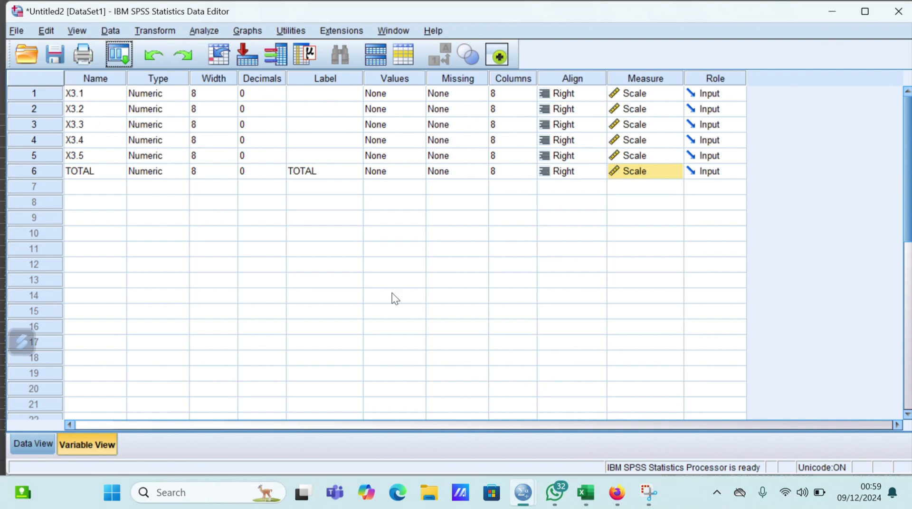
{"action": "left_click", "coordinate": [199, 25]}
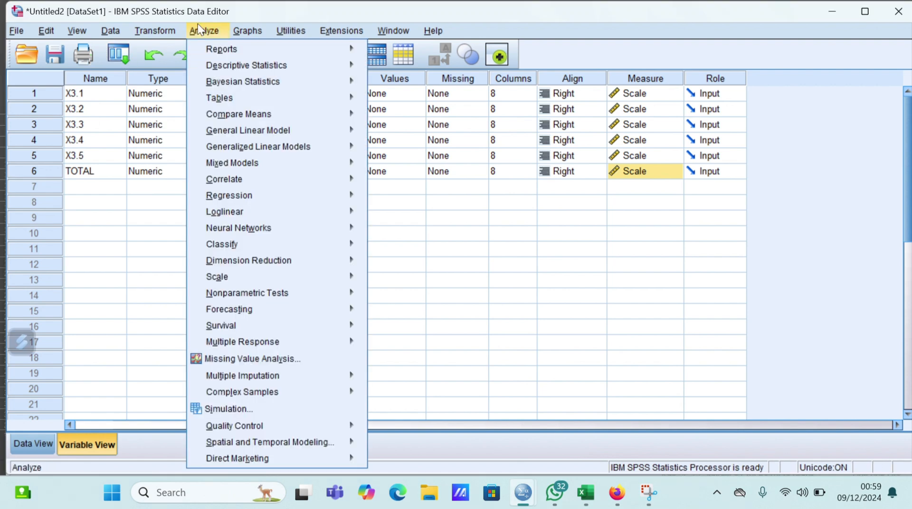
{"action": "mouse_move", "coordinate": [278, 67]}
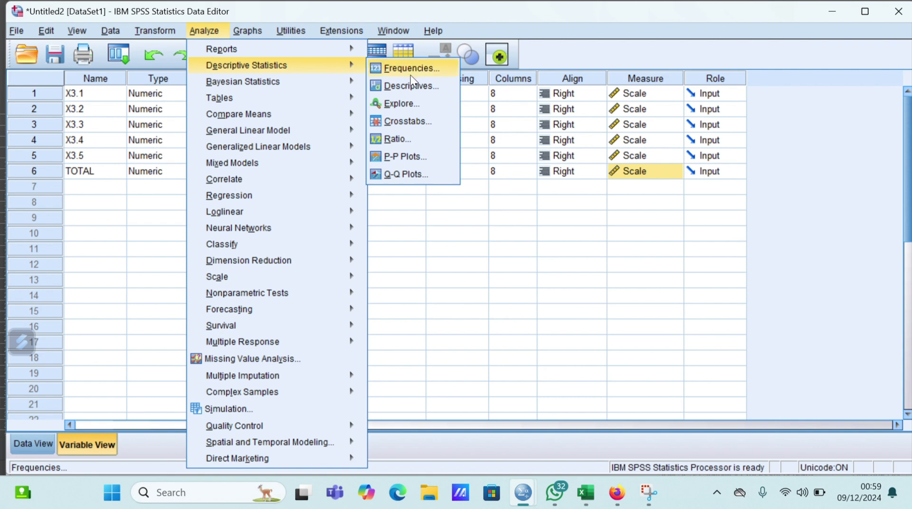
{"action": "left_click", "coordinate": [428, 103]}
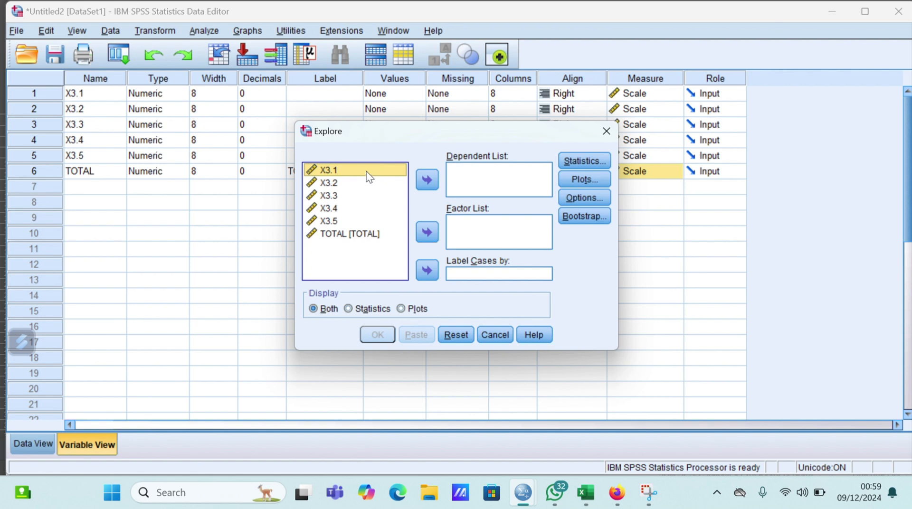
{"action": "key", "text": "shift+Down"}
{"action": "key", "text": "shift+Down"}
{"action": "key", "text": "shift+Down"}
{"action": "key", "text": "shift+Down"}
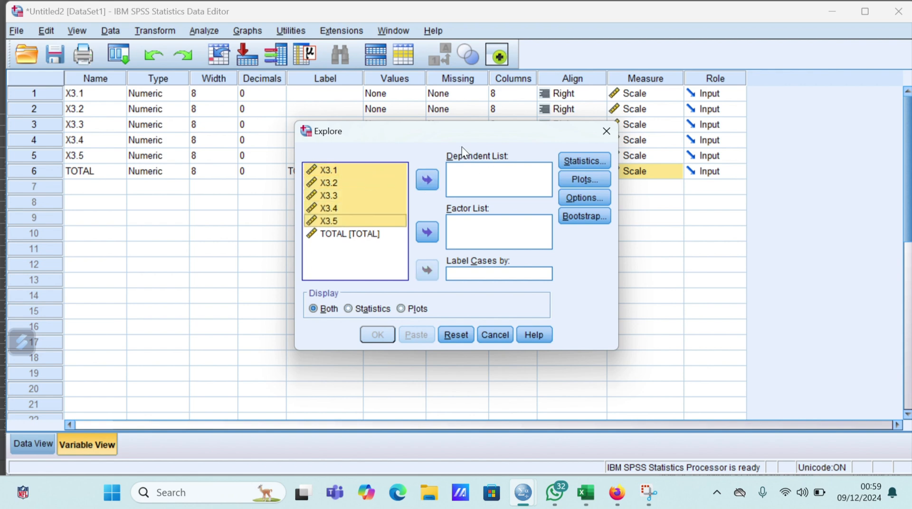
{"action": "left_click", "coordinate": [425, 178]}
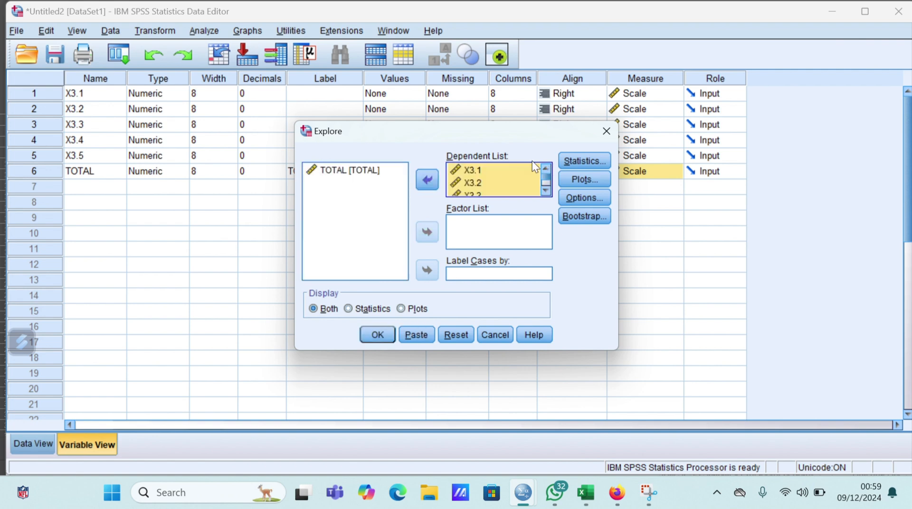
Include normality plots with tests, run the Explore analysis and bring up its Tests of Normality table.
{"action": "left_click", "coordinate": [591, 181]}
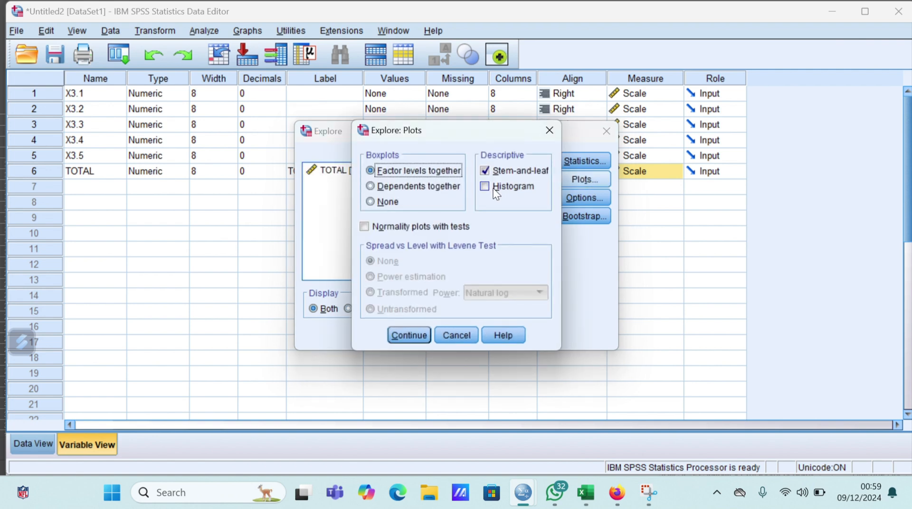
{"action": "left_click", "coordinate": [400, 230]}
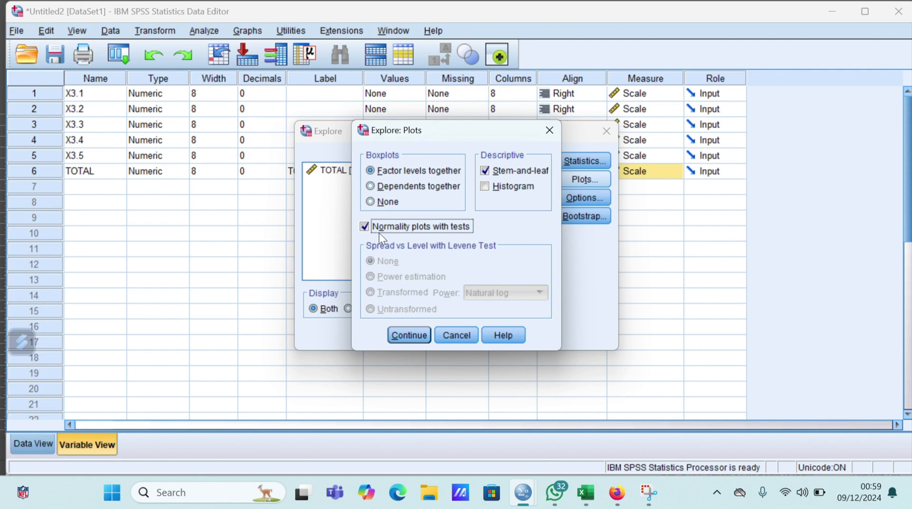
{"action": "left_click", "coordinate": [400, 335]}
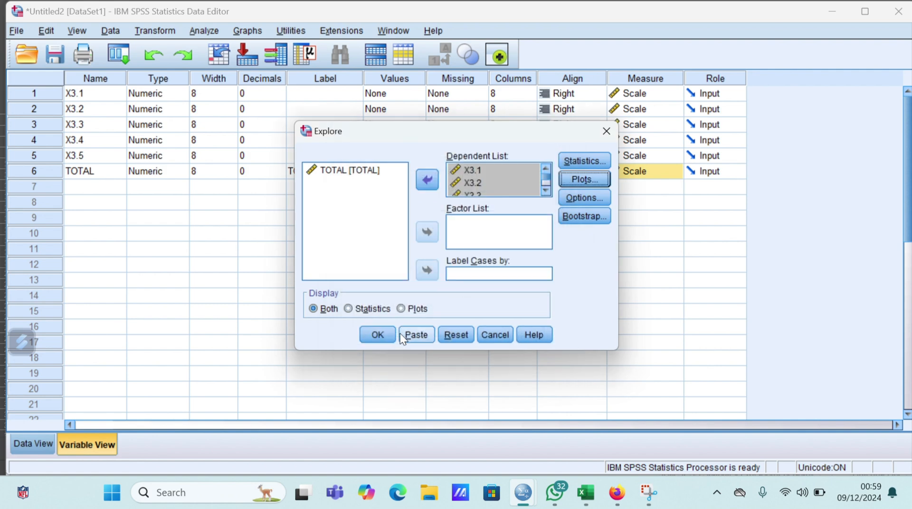
{"action": "left_click", "coordinate": [378, 335]}
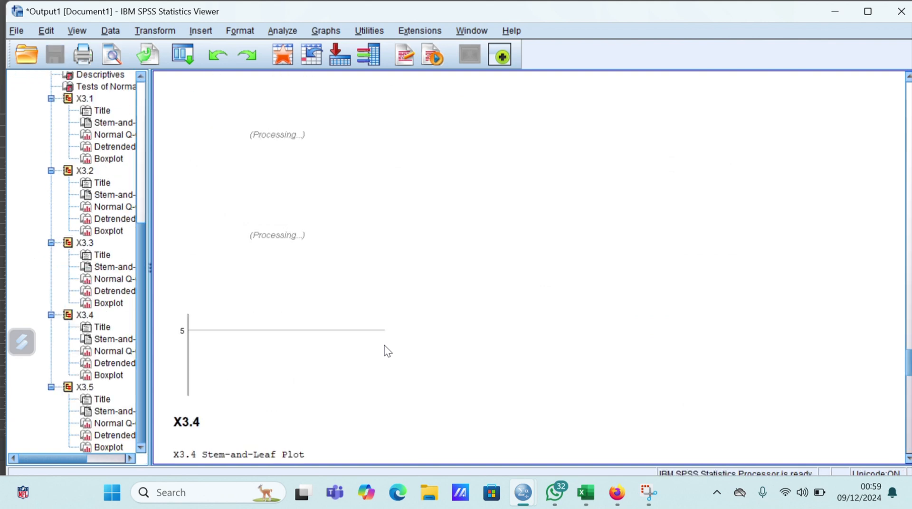
{"action": "scroll", "coordinate": [361, 255], "scroll_direction": "up", "scroll_amount": 20}
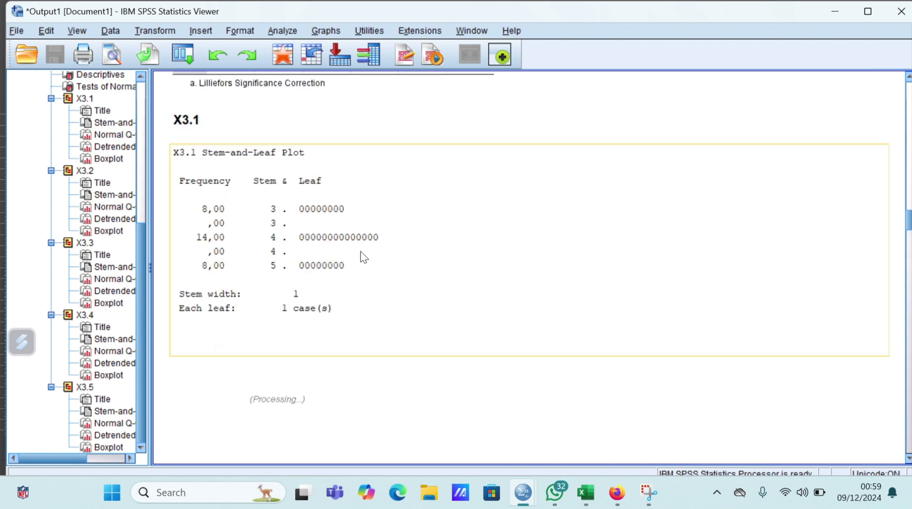
{"action": "scroll", "coordinate": [360, 251], "scroll_direction": "down", "scroll_amount": 5}
{"action": "left_click", "coordinate": [468, 361]}
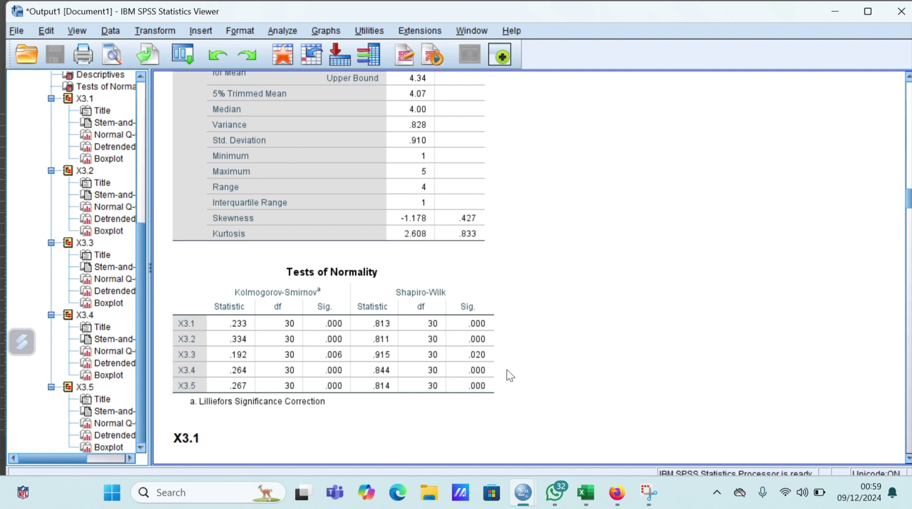
{"action": "scroll", "coordinate": [521, 351], "scroll_direction": "down", "scroll_amount": 3}
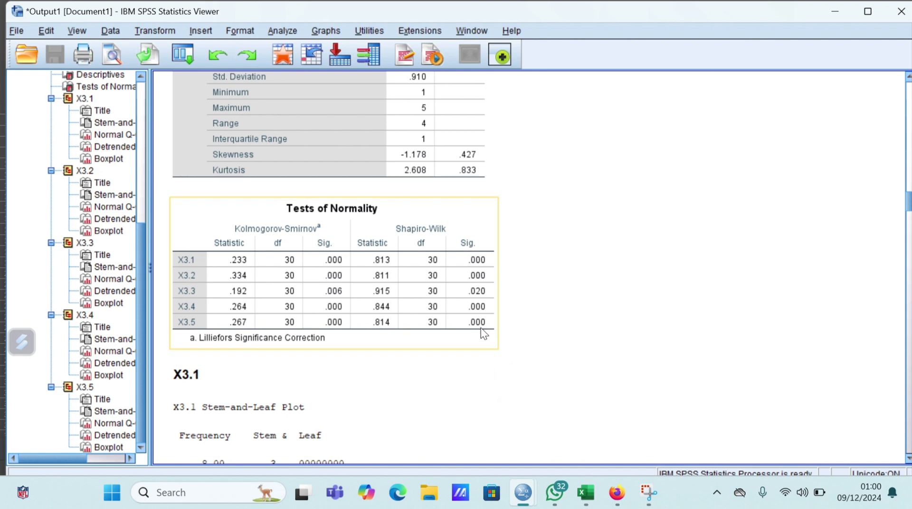